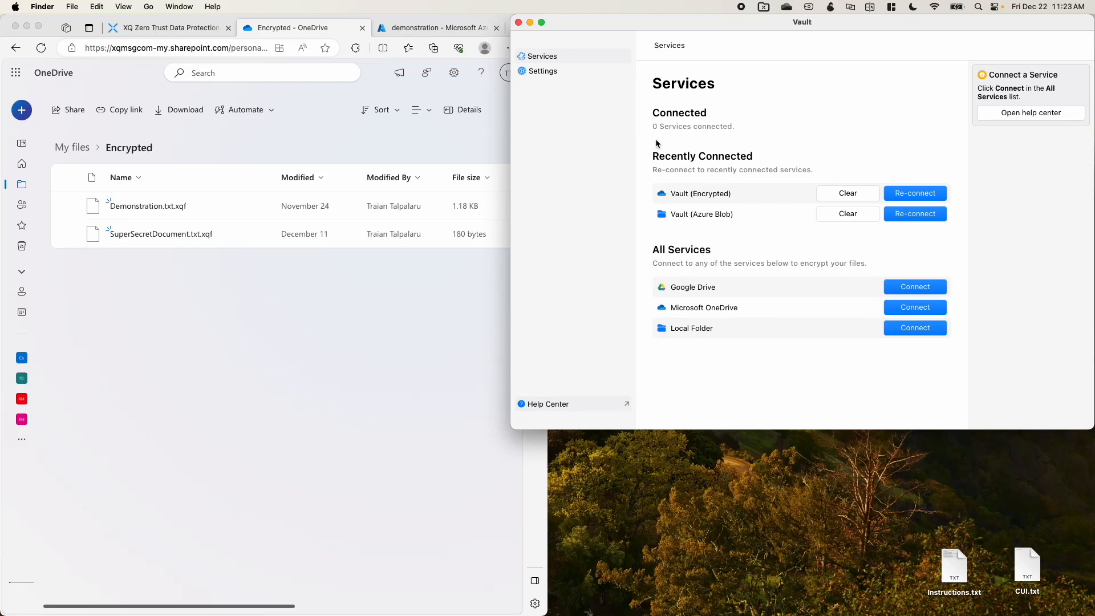
Step: Reconnect the recently connected Vault (Encrypted) service and copy Instructions.txt from the desktop into its folder
click(909, 195)
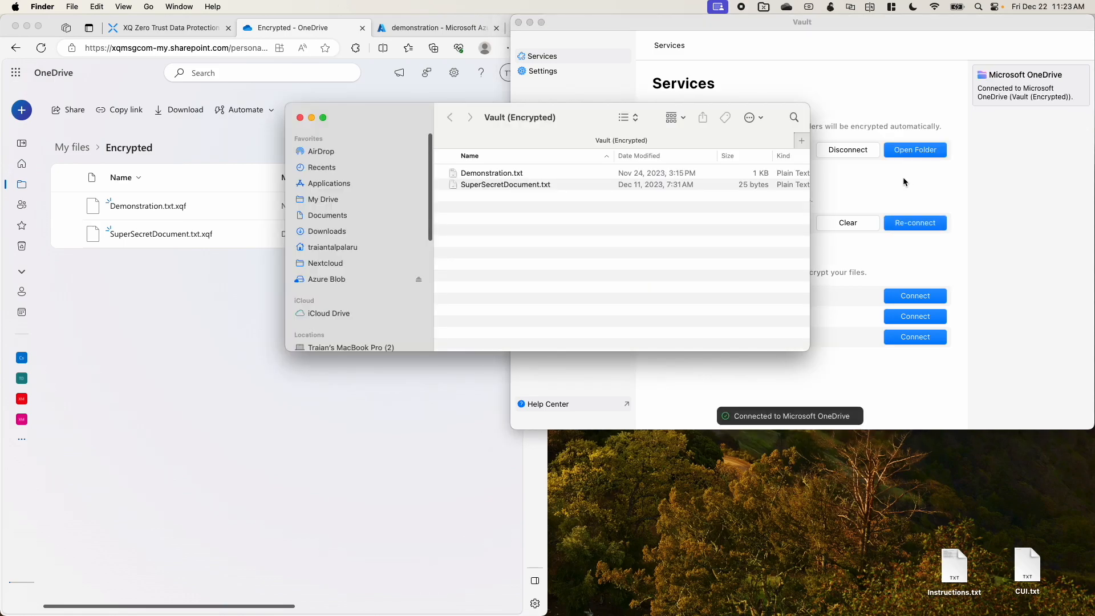
drag(576, 122, 772, 79)
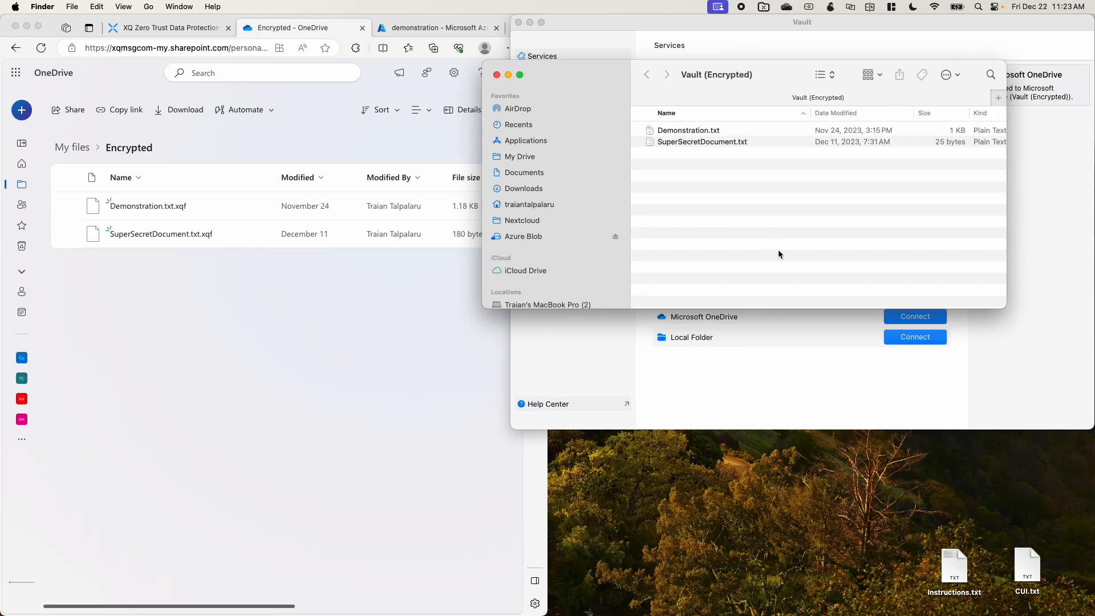
click(923, 581)
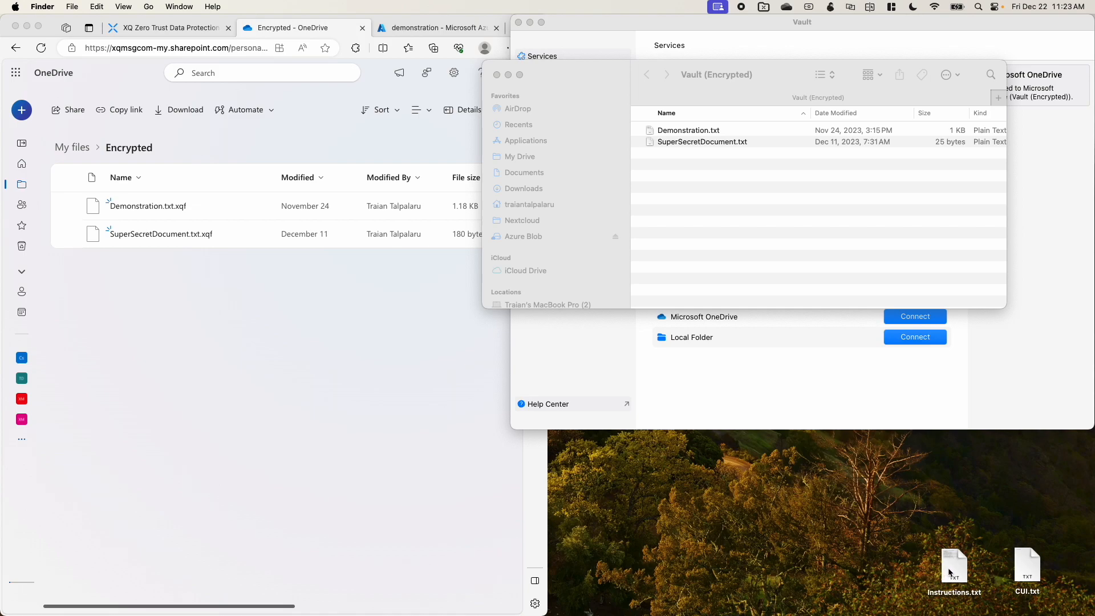
drag(949, 570, 754, 250)
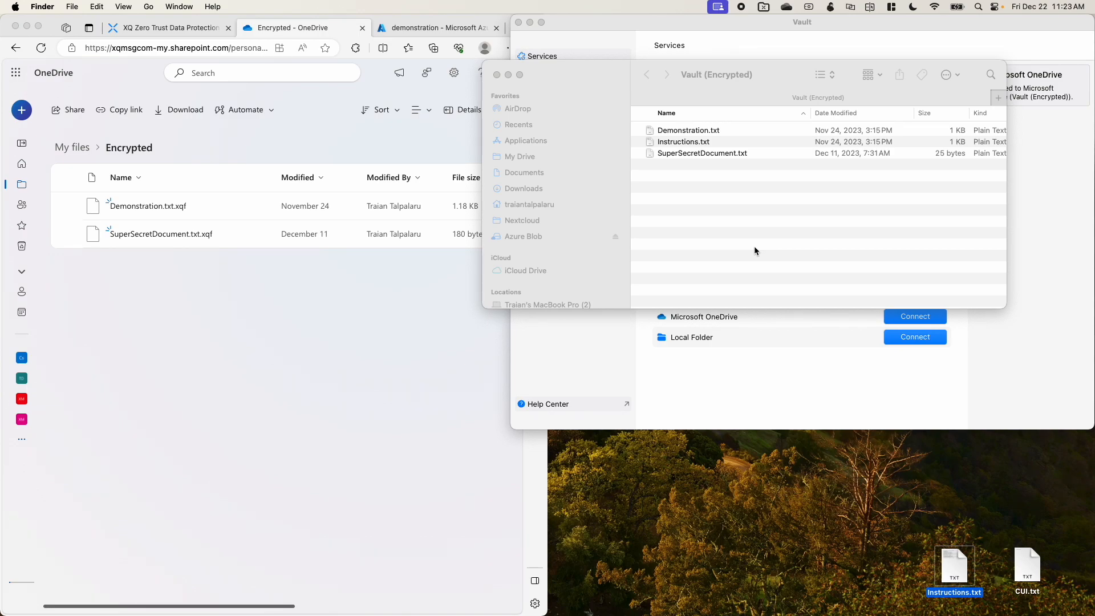
Step: Reload the OneDrive Encrypted folder, and open Instructions.txt from the Vault (Encrypted) folder to read it, closing the document when done
click(293, 331)
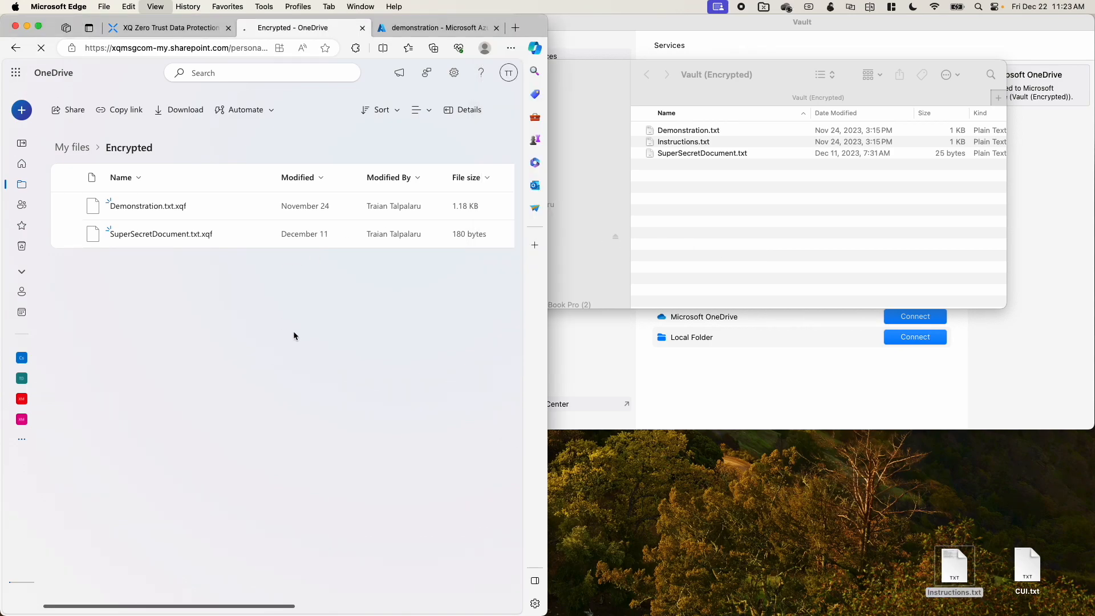
click(748, 259)
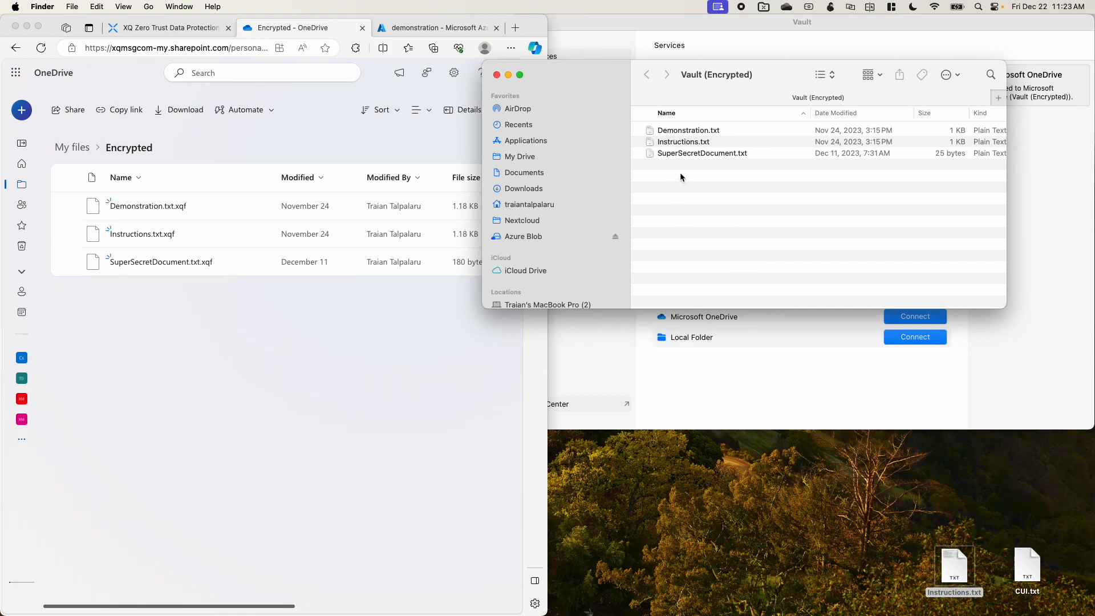
click(686, 143)
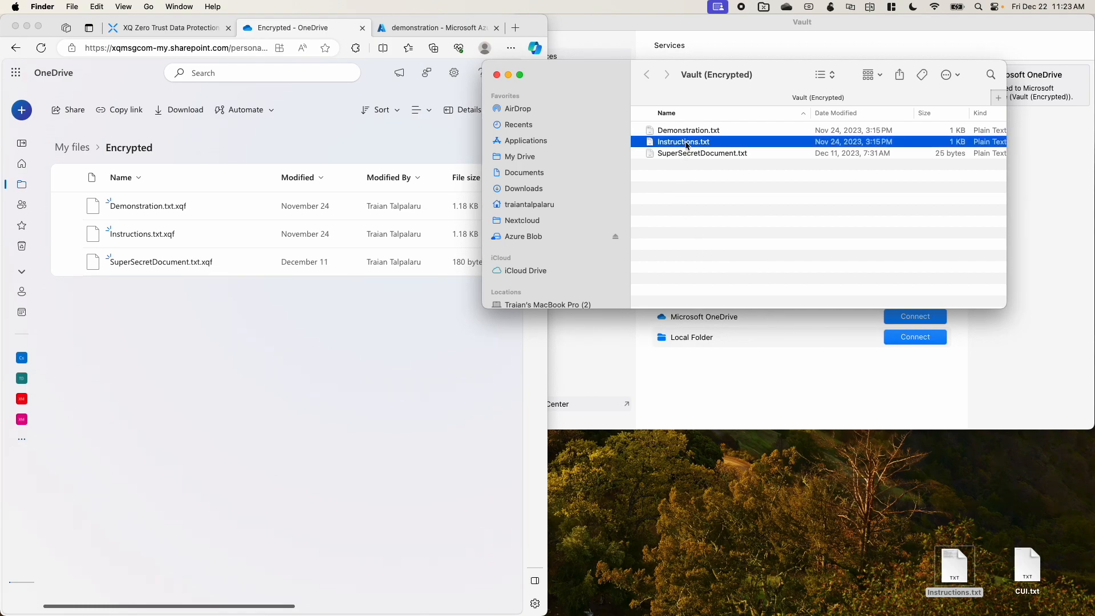
double_click(687, 146)
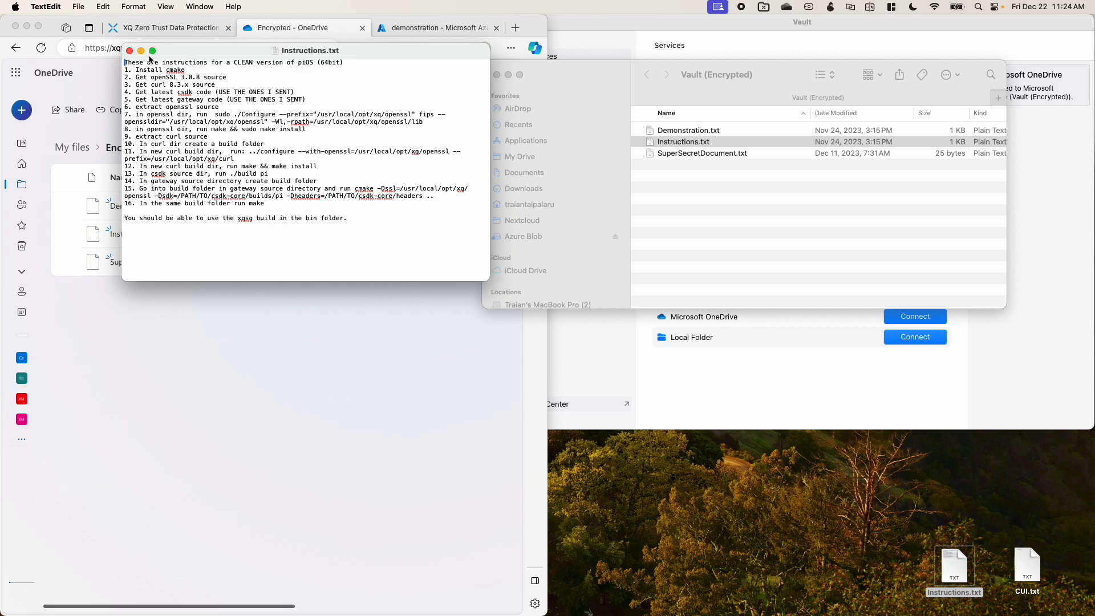
click(130, 51)
click(689, 213)
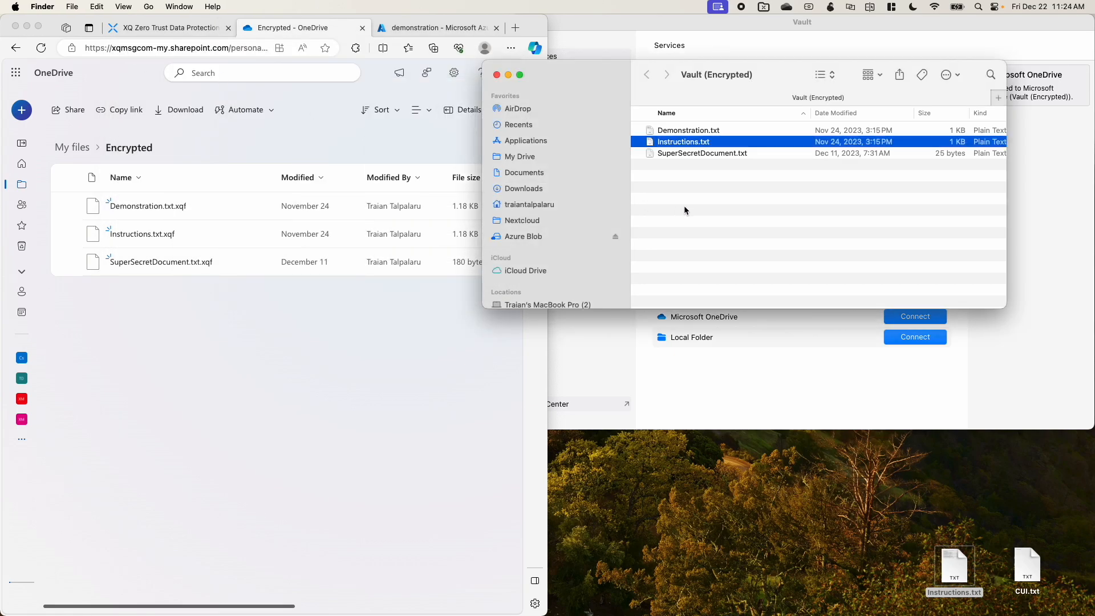
Step: View the Communications log in the XQ management console and open the most recent Instructions.txt record
click(173, 33)
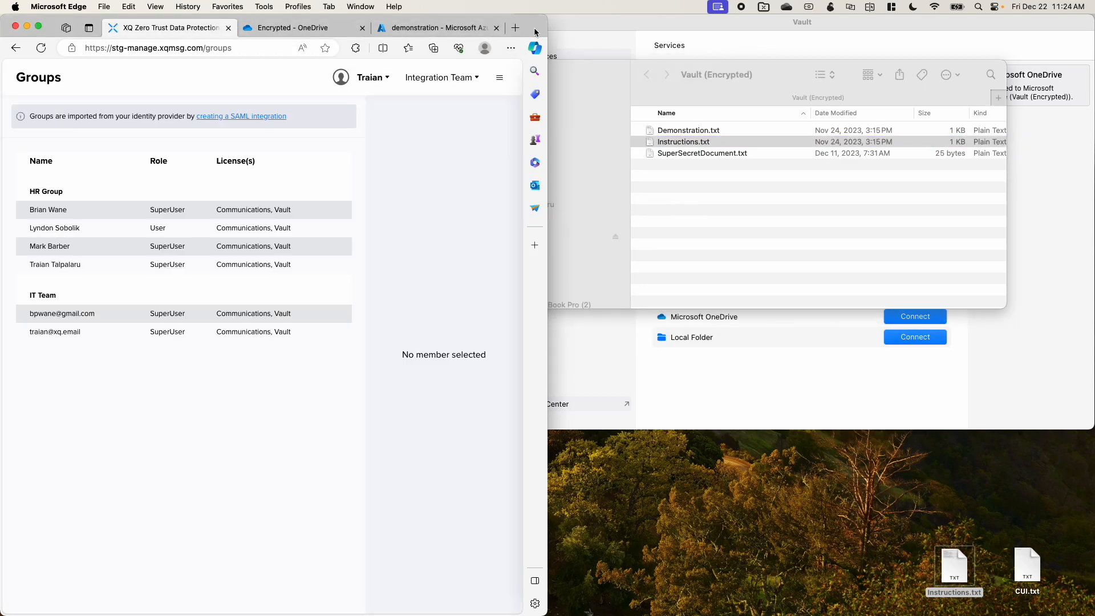
double_click(530, 31)
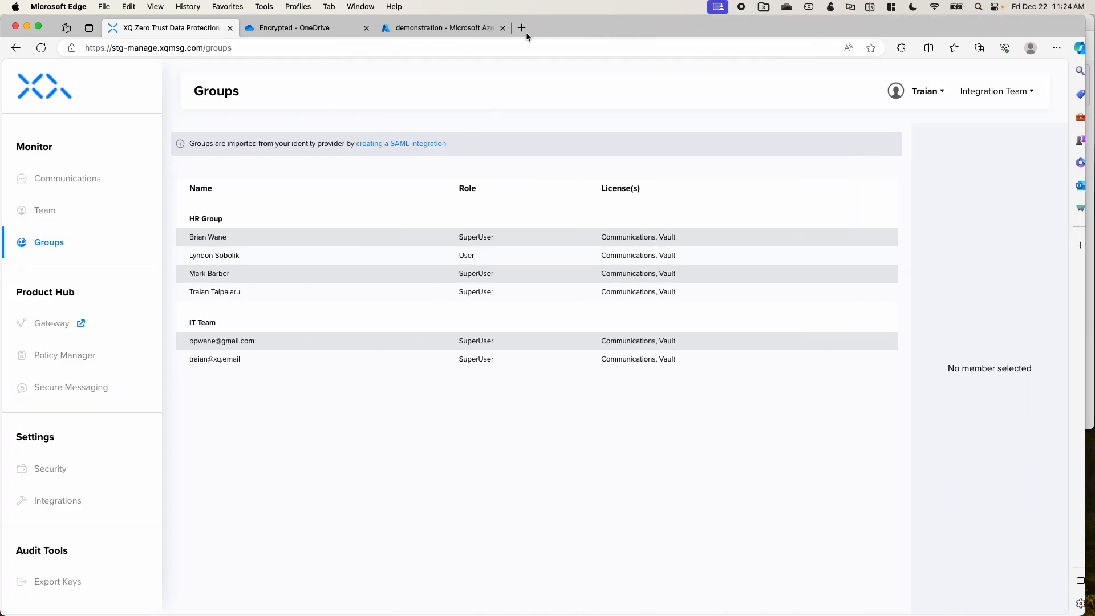
click(106, 182)
scroll(229, 274, down, 4)
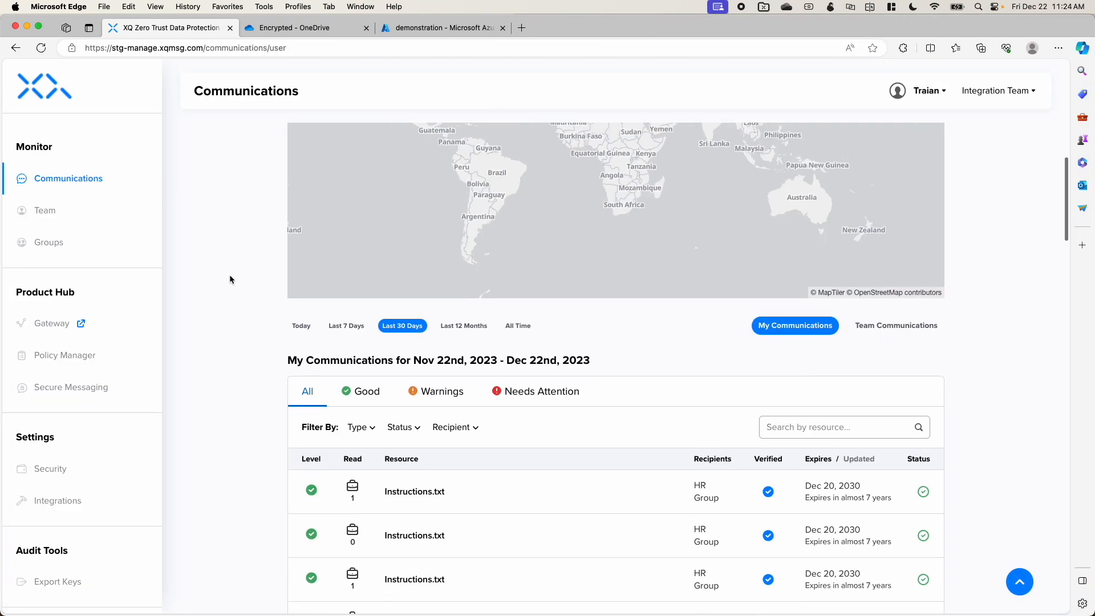
click(472, 492)
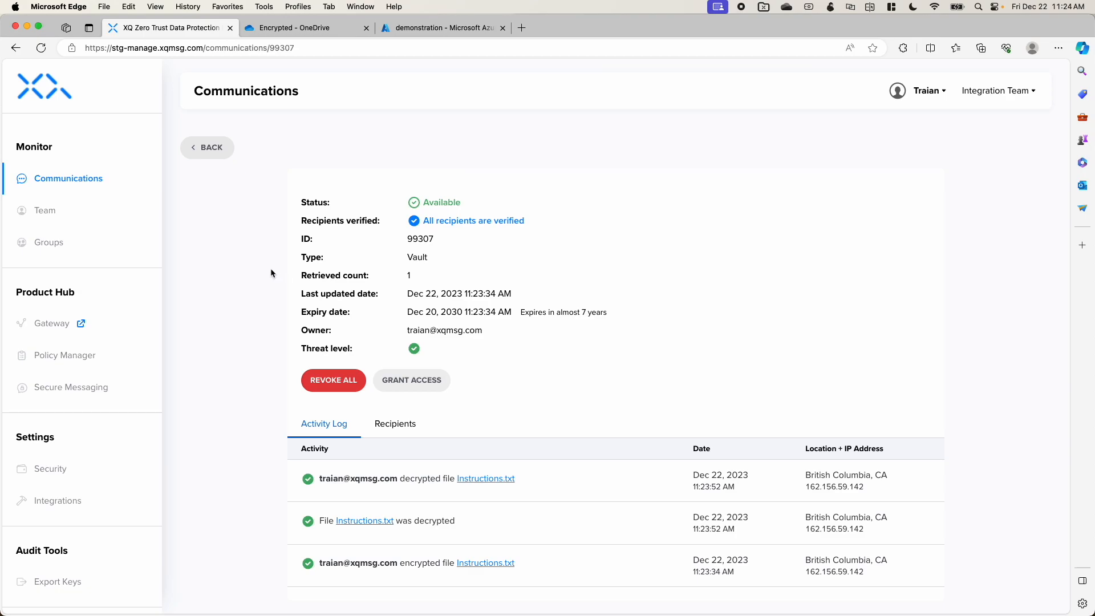
Step: Examine the members of the HR Group and the IT Team on the console's Groups page
click(66, 246)
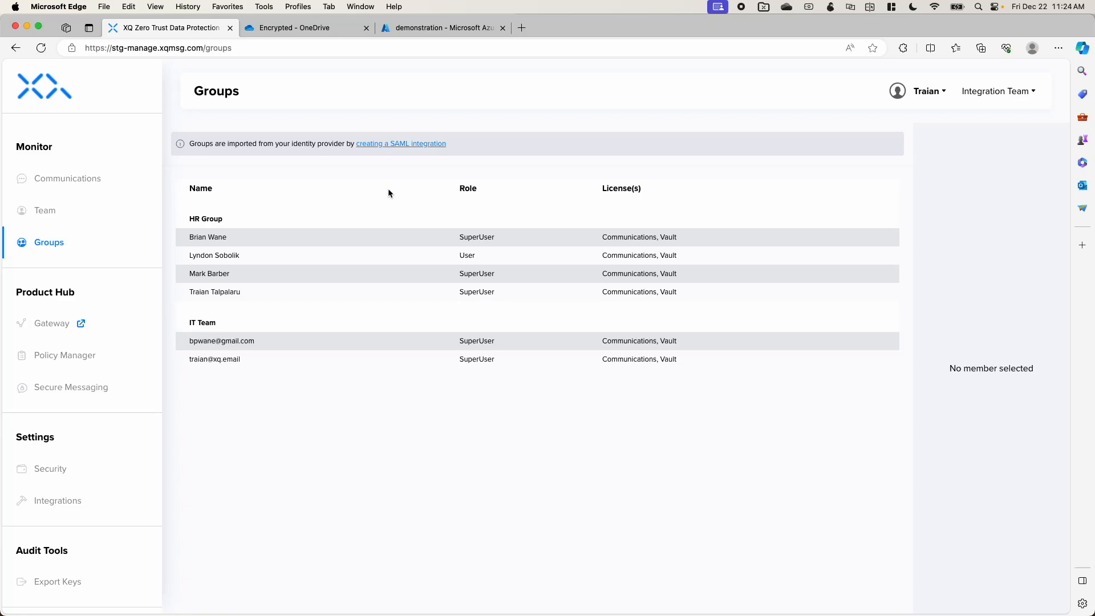
key(super+shift+4)
drag(175, 275, 743, 324)
Step: Return to Vault, disconnect the Vault (Encrypted) service and log out of the current account
drag(576, 27, 0, 108)
click(813, 364)
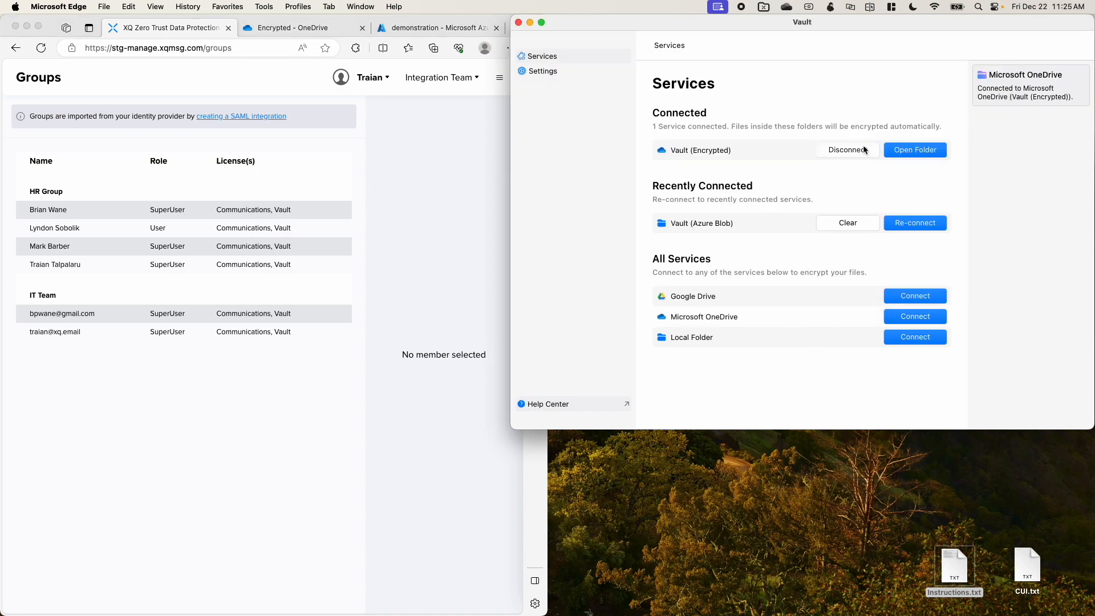
click(861, 149)
click(587, 74)
click(1058, 46)
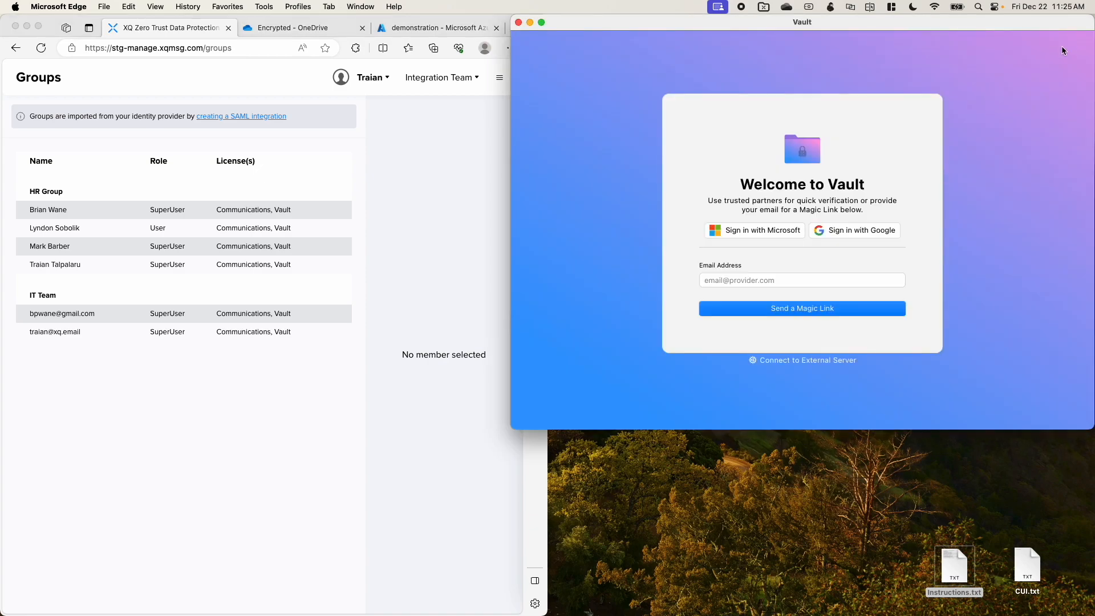
Step: Sign in to Vault with the listed Microsoft account and reconnect the Vault (Encrypted) service
click(734, 230)
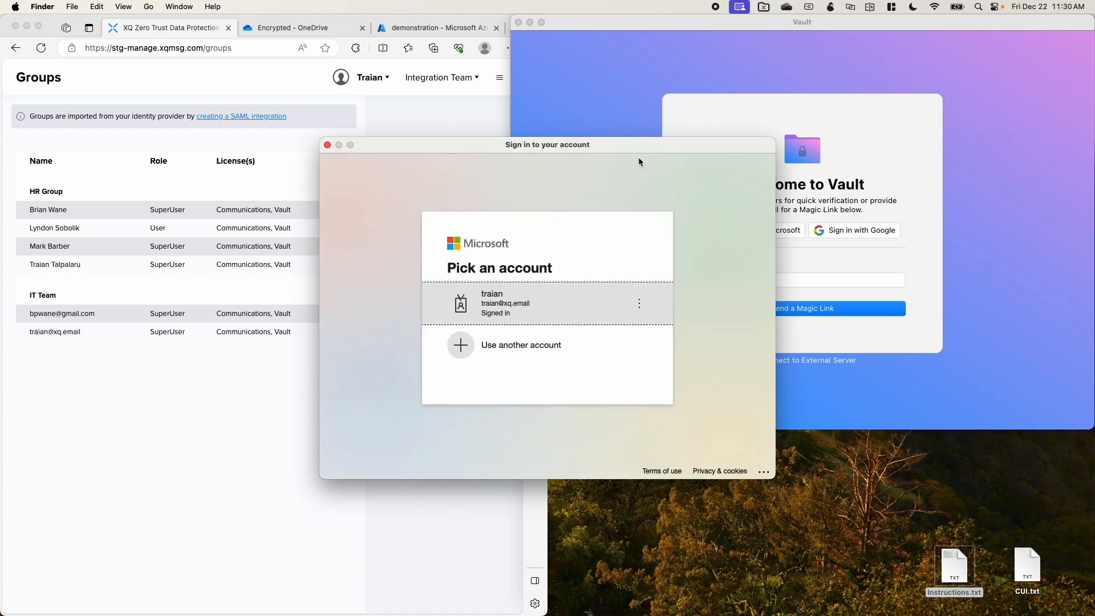
click(530, 301)
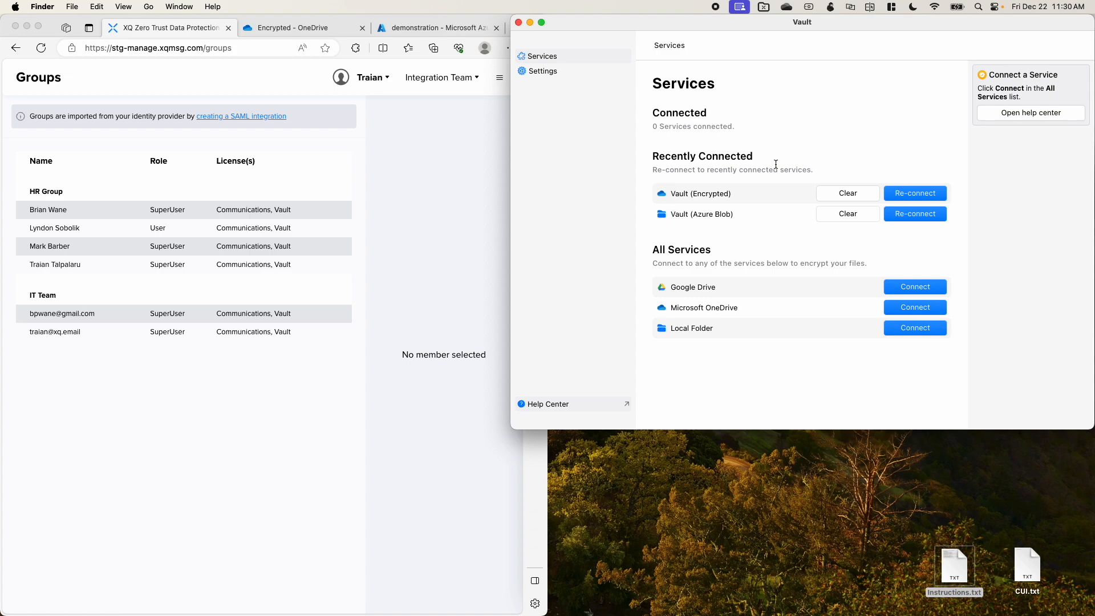
click(907, 195)
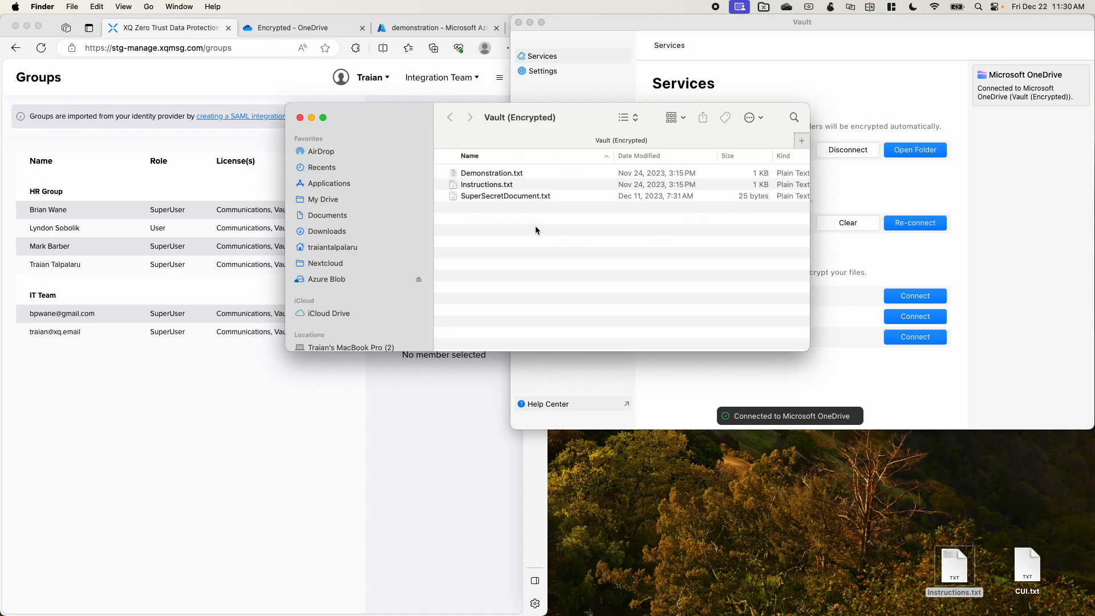
Step: Try to open Instructions.txt from the Vault (Encrypted) folder, dismiss the alert and close the folder window
click(492, 189)
double_click(494, 184)
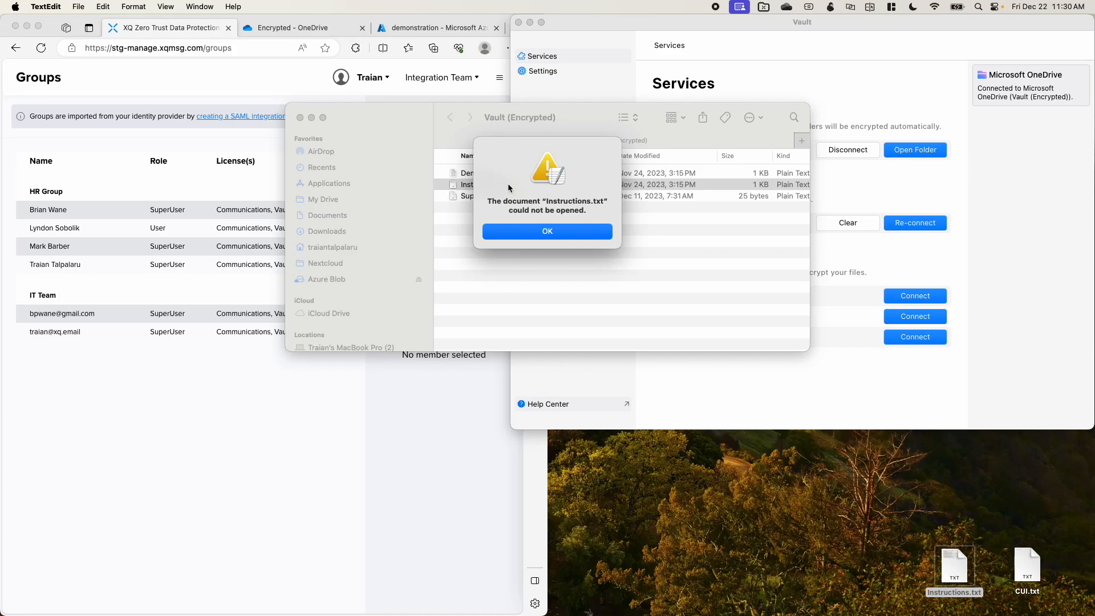
click(521, 231)
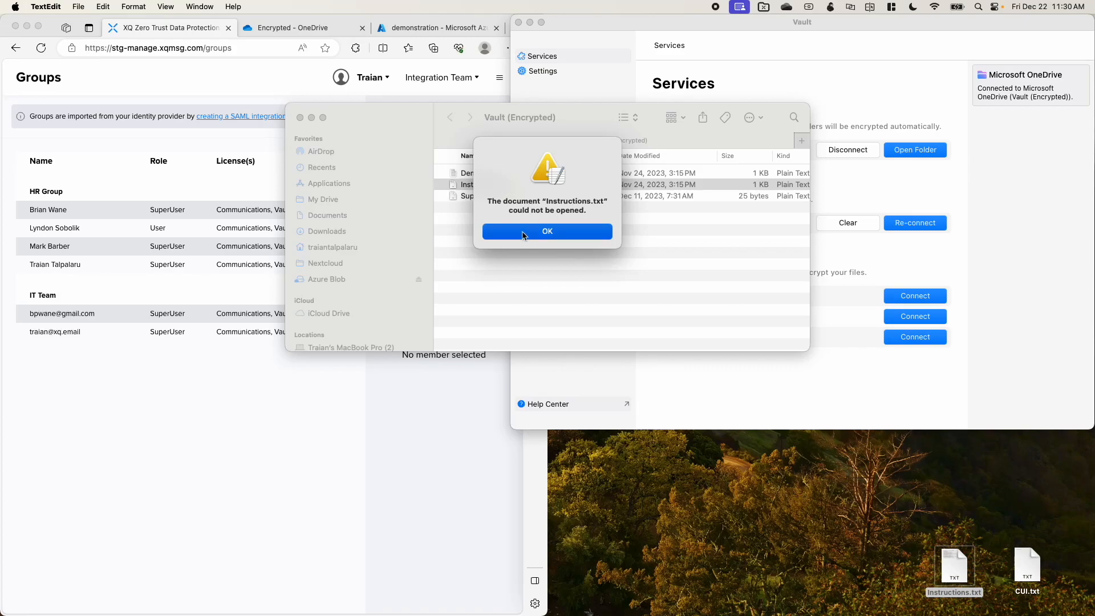
click(297, 118)
click(297, 118)
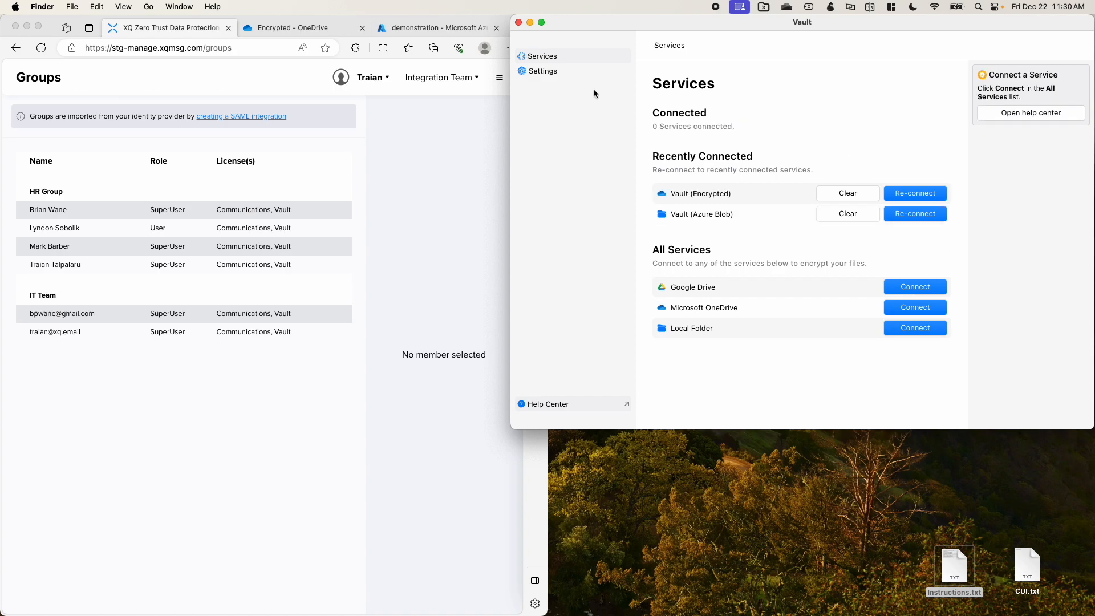
Step: Log out of Vault and sign back in with the listed Google account
click(565, 71)
click(1052, 46)
click(867, 236)
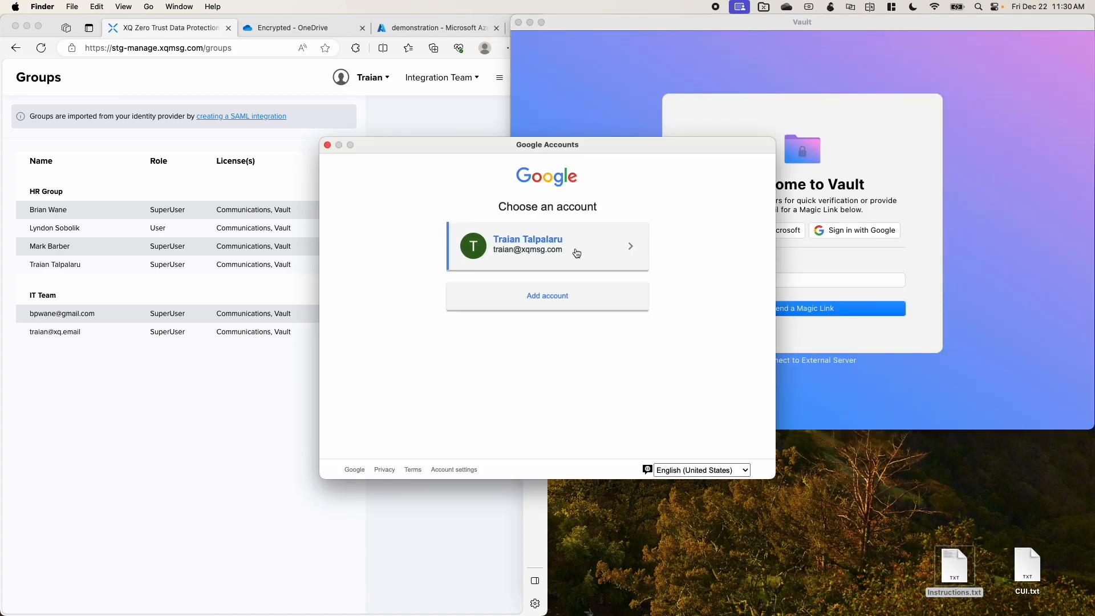
click(591, 228)
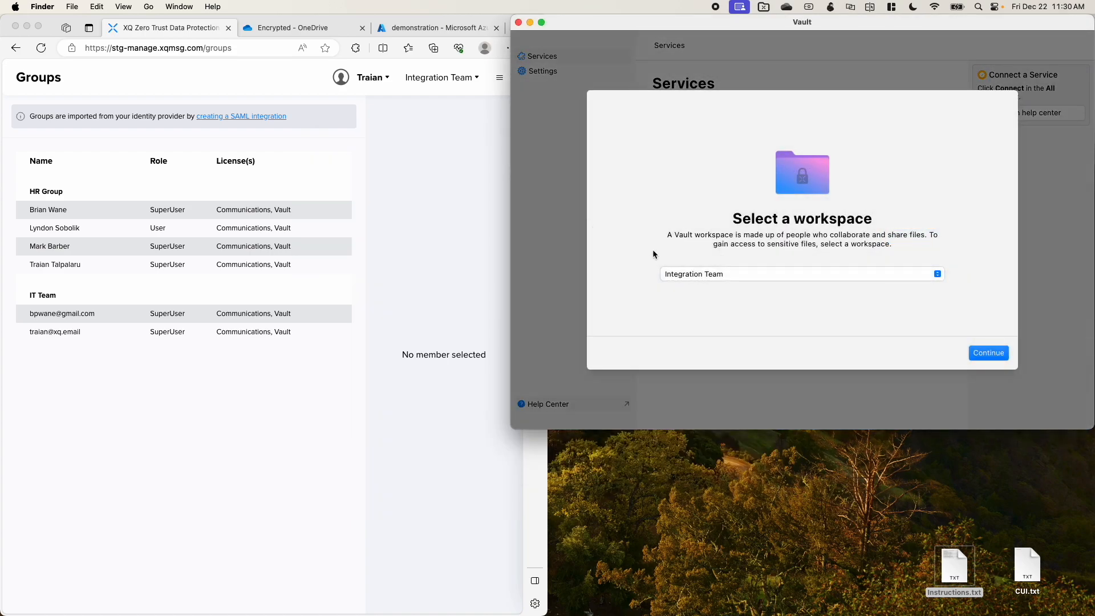
Step: Reconnect the Vault (Encrypted) service and disconnect it again
click(987, 353)
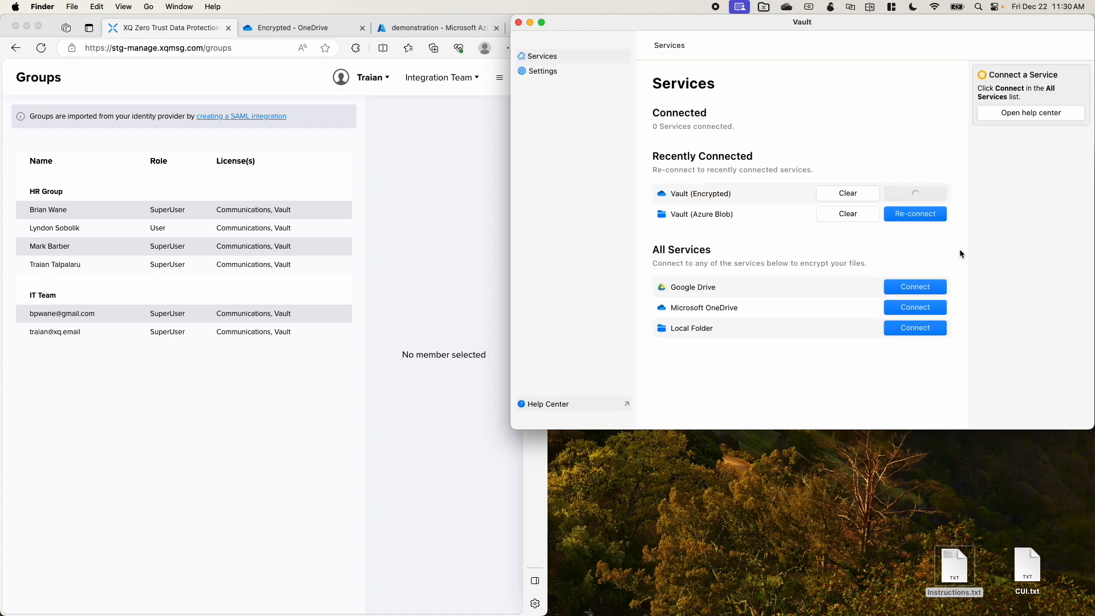
click(855, 150)
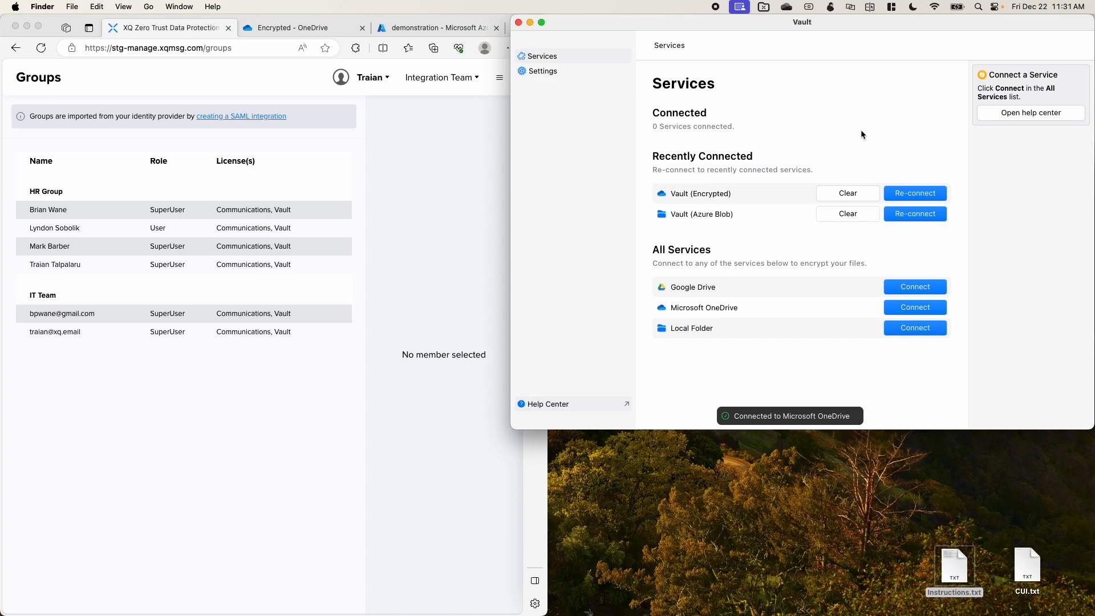
Step: In the console's Policy Manager, activate the Block Access from Canada/USA policy and save the update
click(234, 98)
double_click(530, 33)
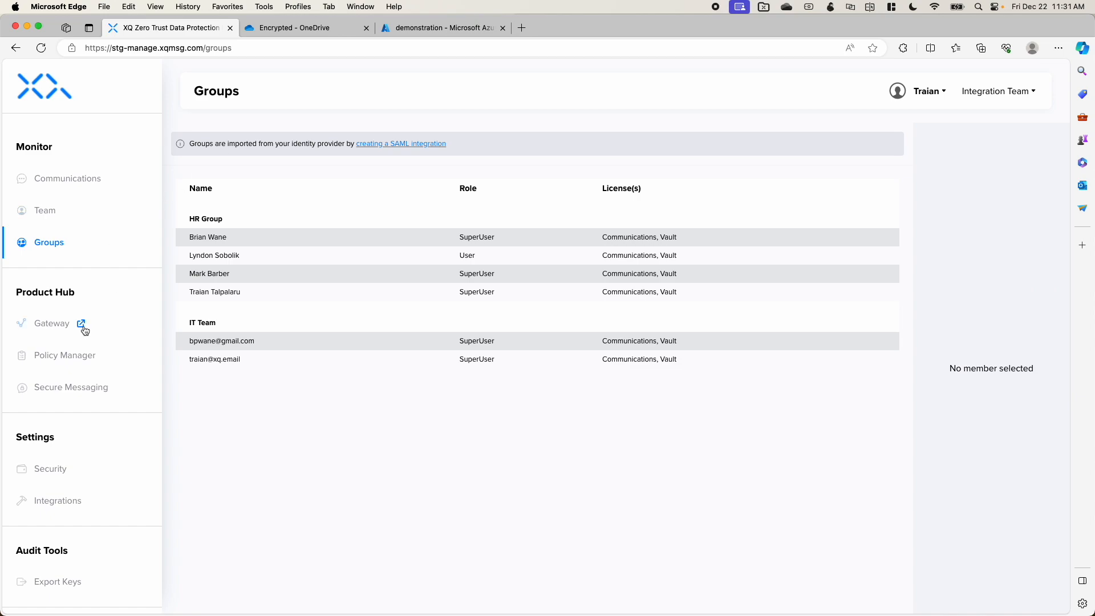
click(46, 359)
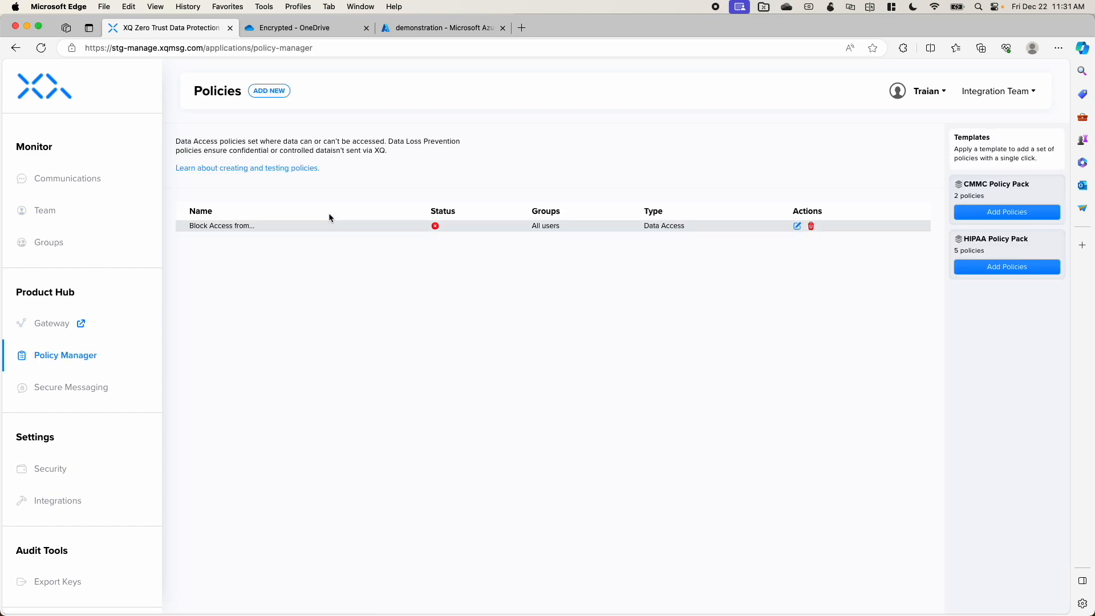
click(797, 227)
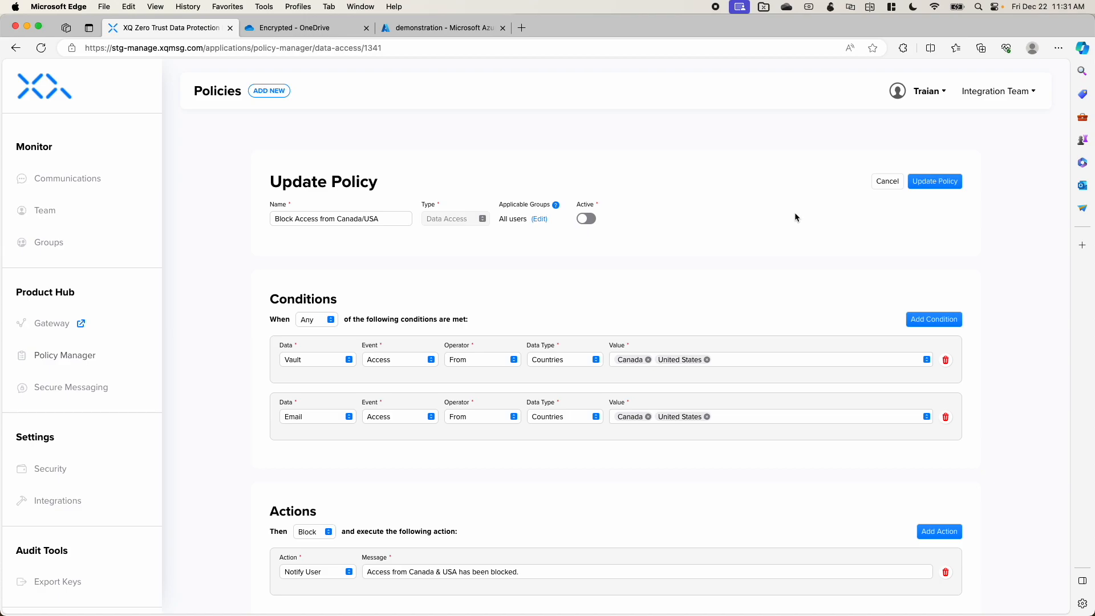
click(588, 220)
click(929, 181)
Step: Switch to Vault, try to reconnect the Vault (Encrypted) service under the active policy and close the resulting dialog
drag(582, 27, 0, 147)
click(780, 159)
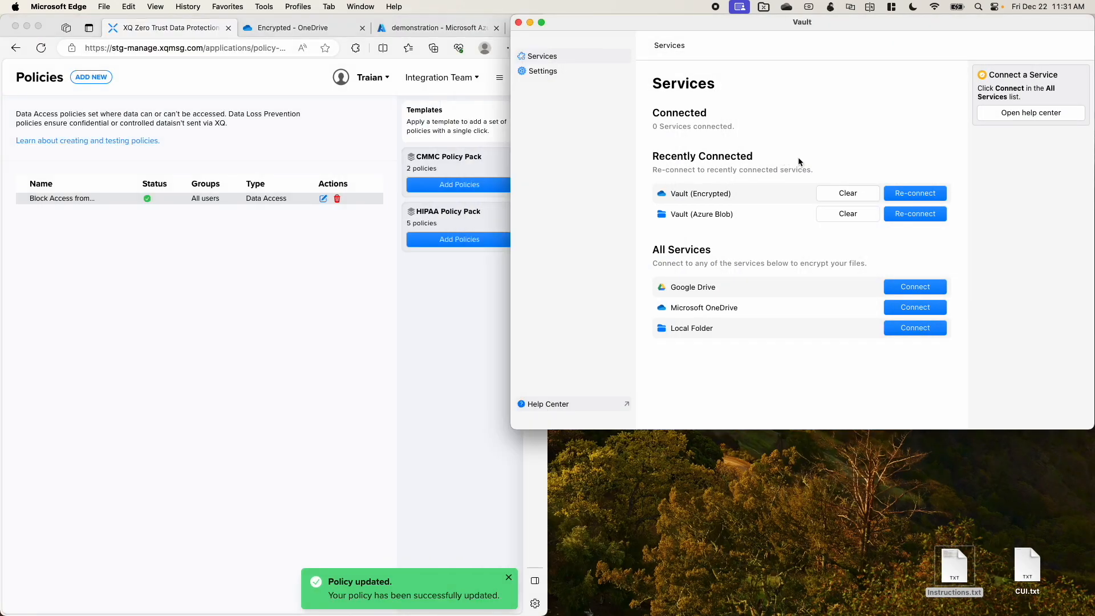
click(898, 191)
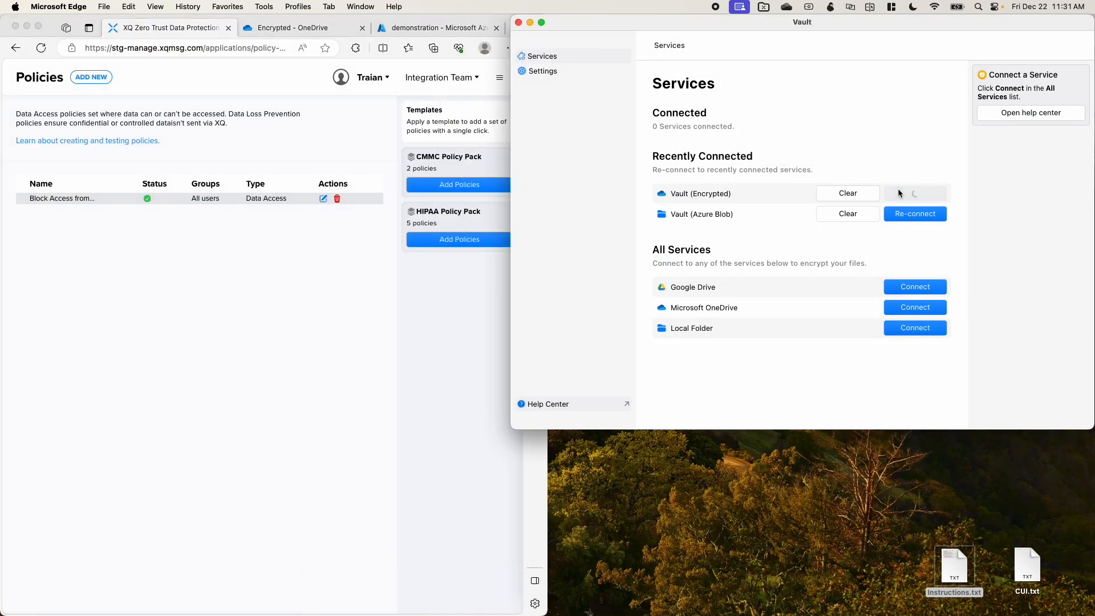
click(898, 188)
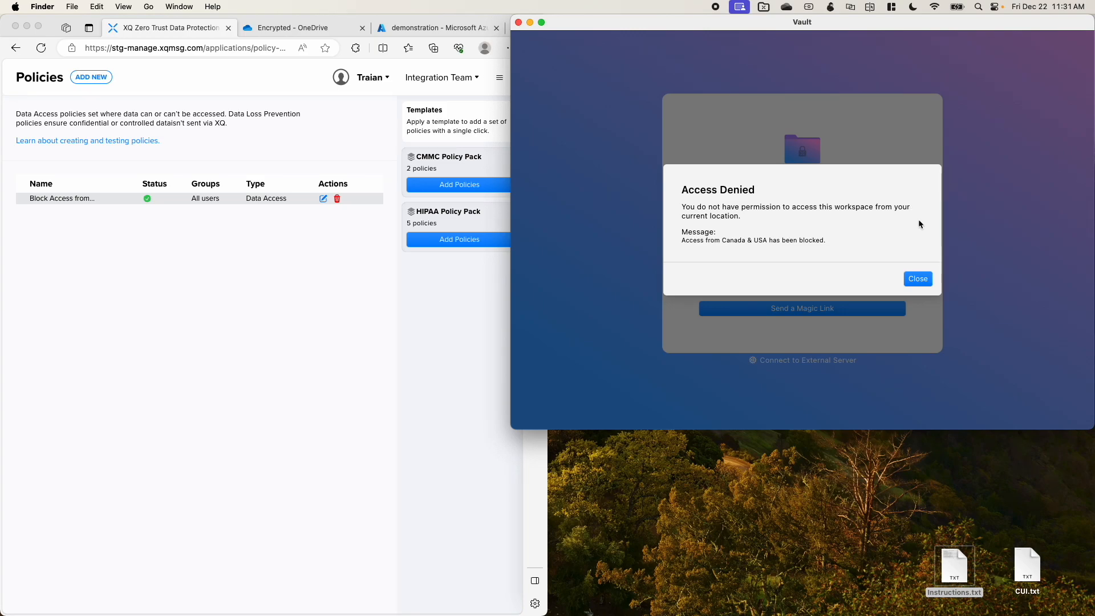
click(918, 279)
Step: Deactivate the Block Access from Canada/USA policy in the XQ console and save the update
click(361, 289)
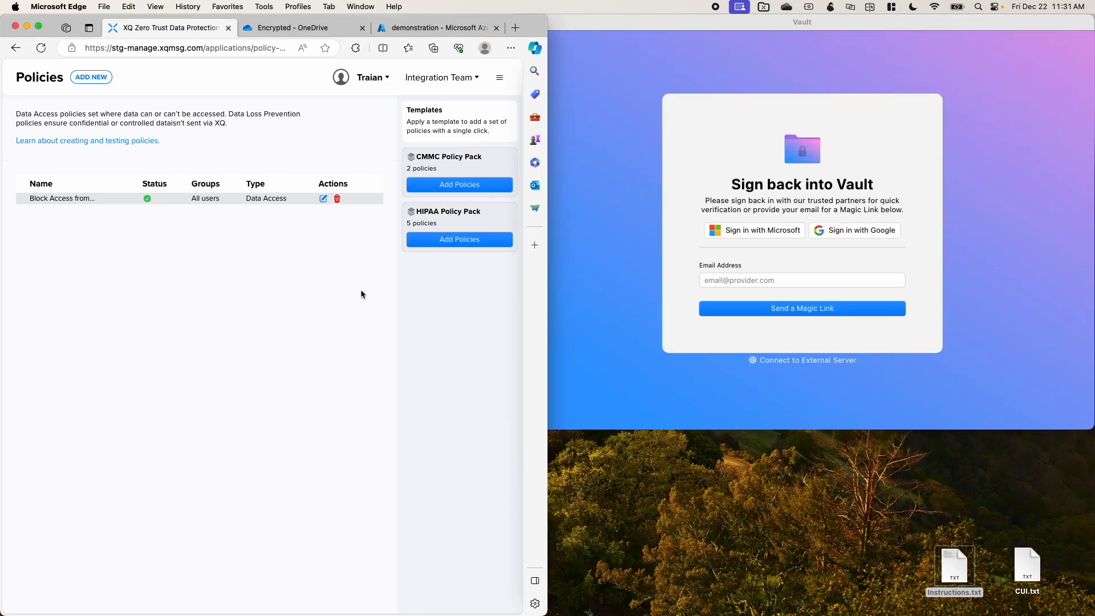
click(323, 198)
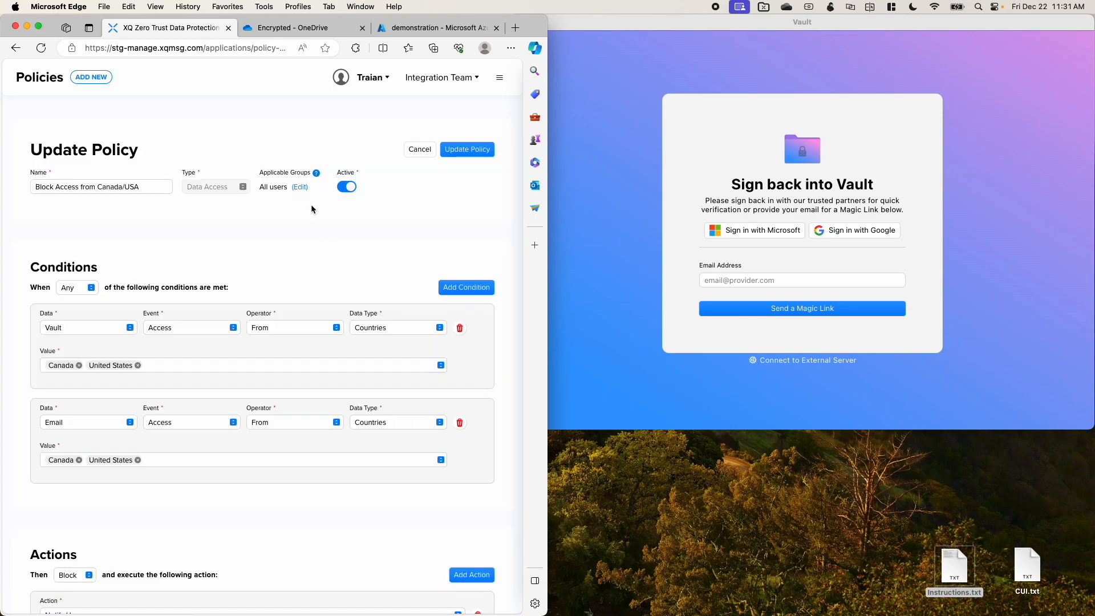
click(347, 188)
click(484, 149)
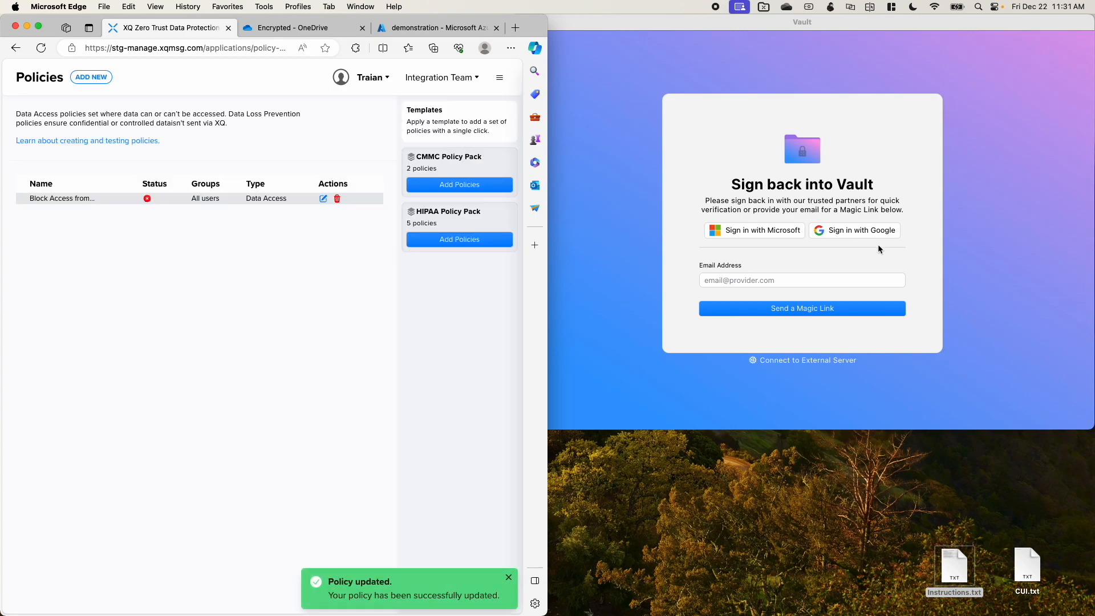
Step: Sign back into Vault with a Google account and continue with the Integration Team workspace
click(842, 214)
click(852, 230)
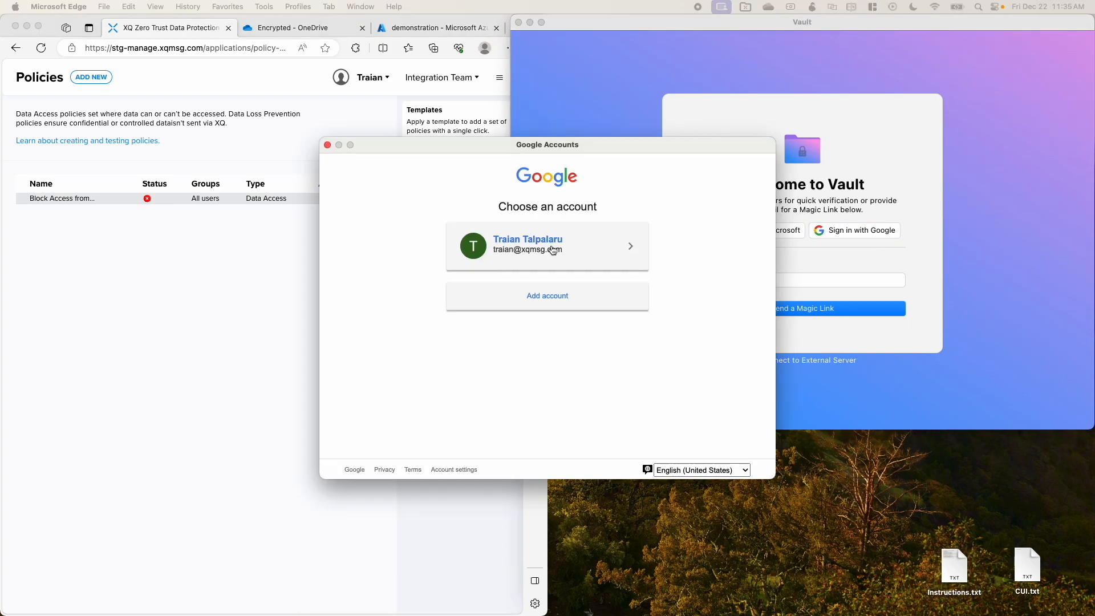
click(552, 250)
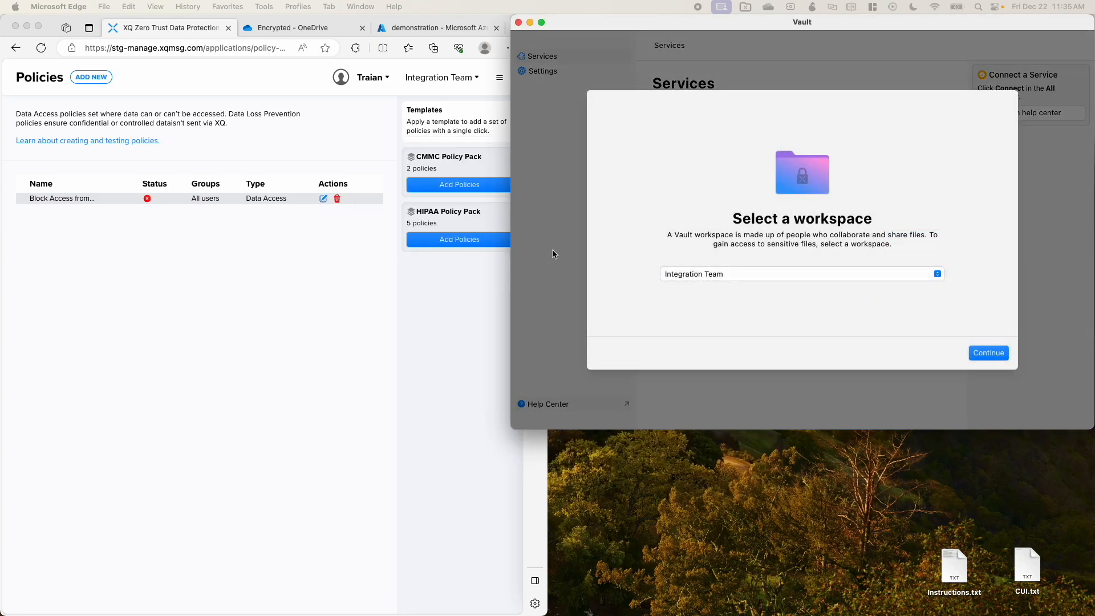
click(994, 354)
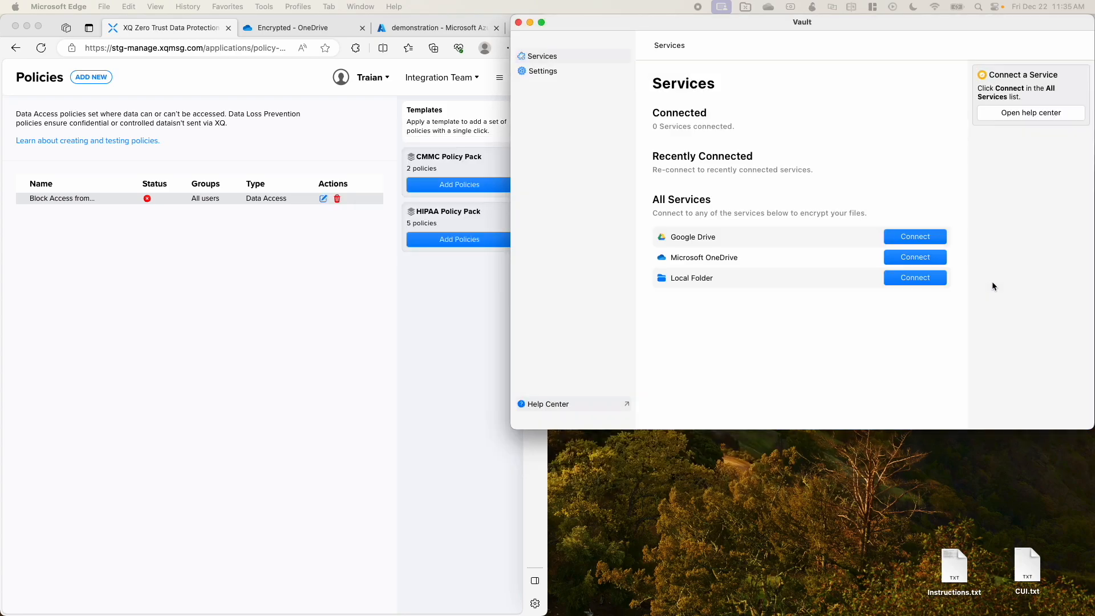
Step: Switch to the XQ console, open the newest Instructions.txt record in Communications and revoke all access to it
click(186, 29)
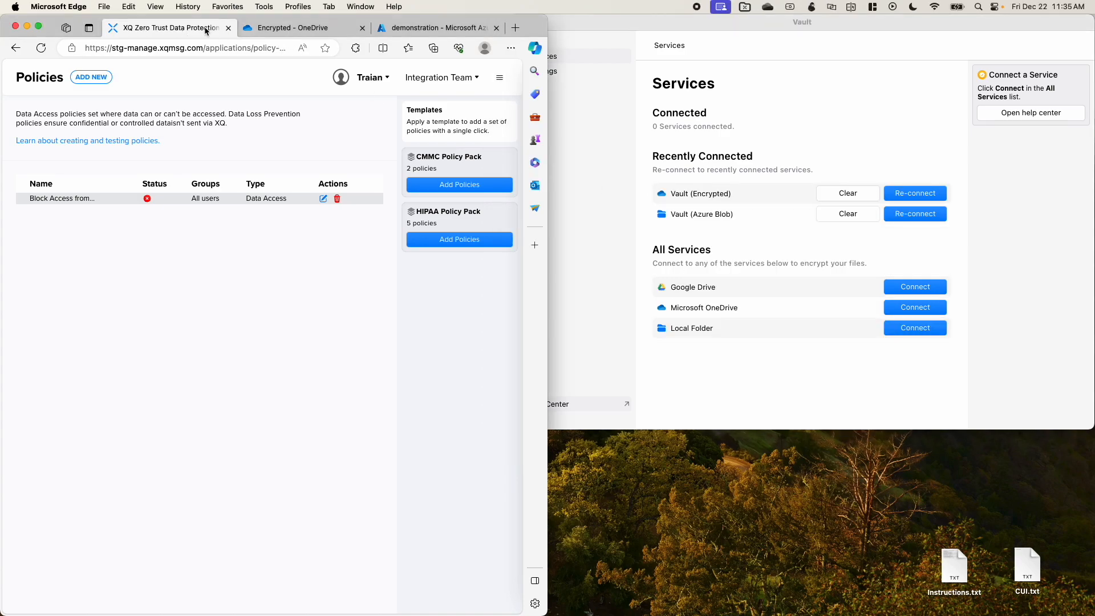
double_click(536, 23)
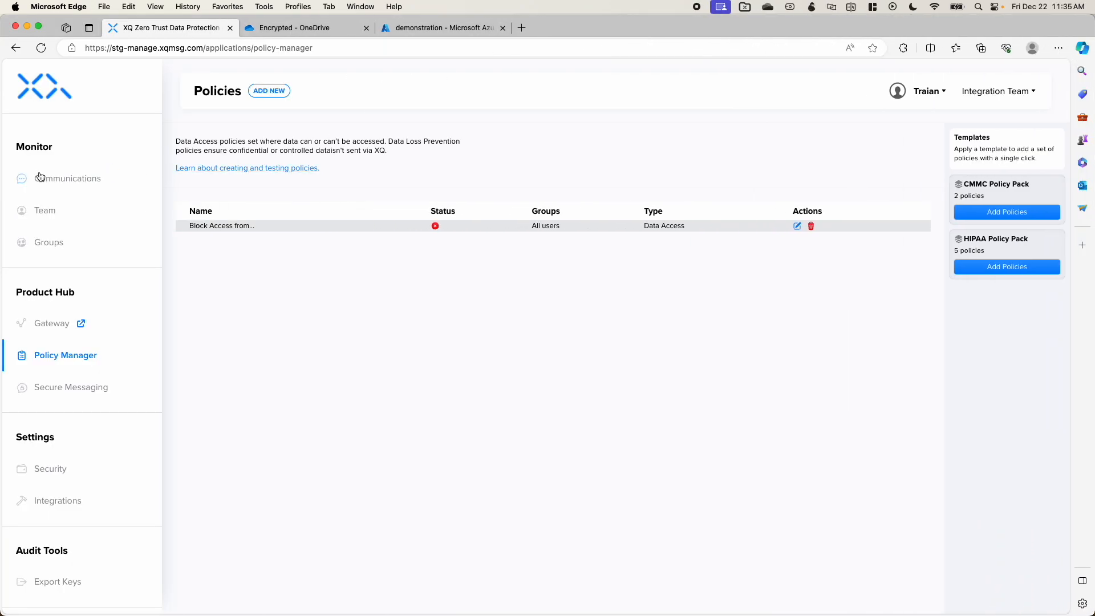
click(48, 177)
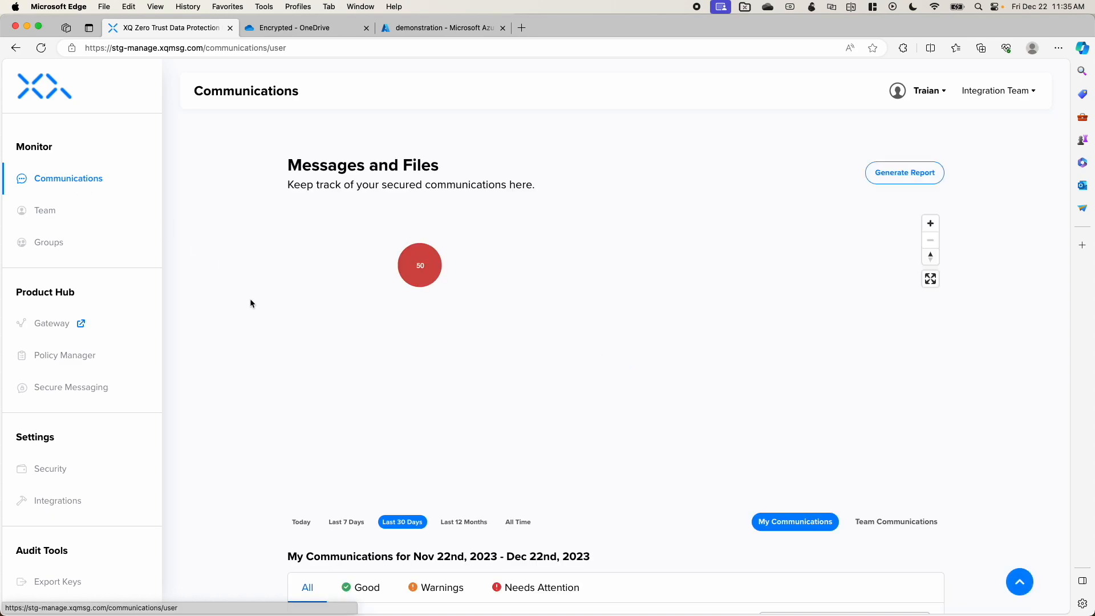
scroll(241, 309, down, 1)
scroll(247, 312, down, 2)
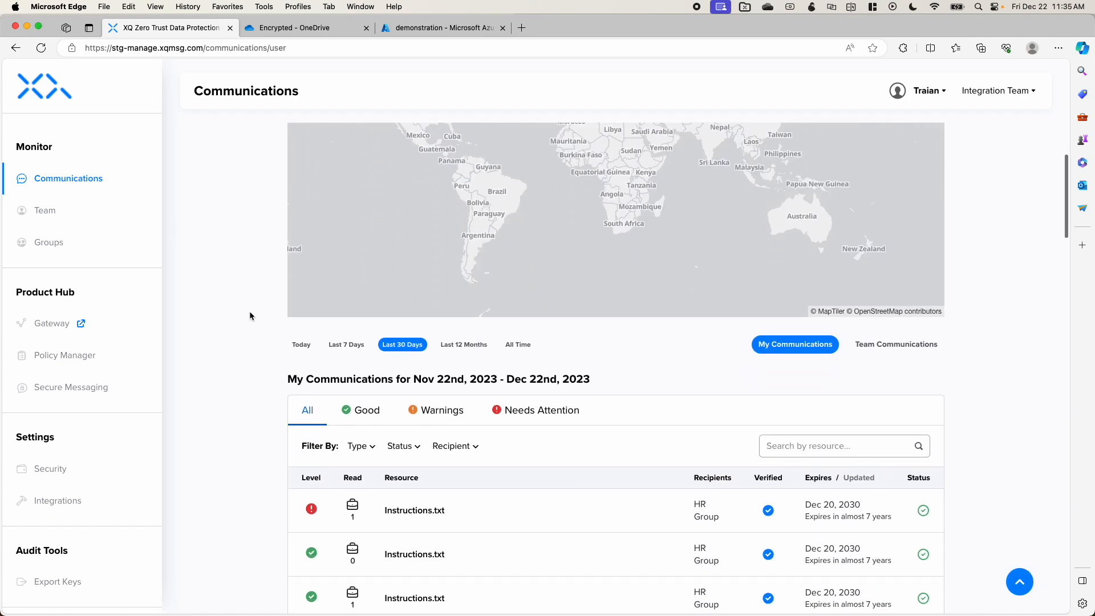
click(450, 522)
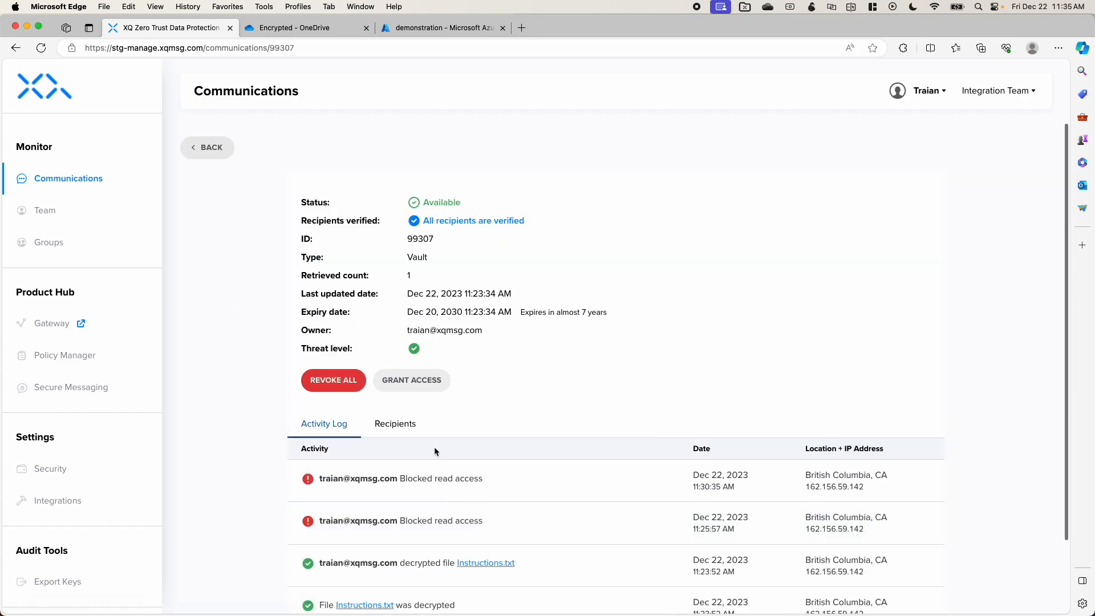
click(315, 378)
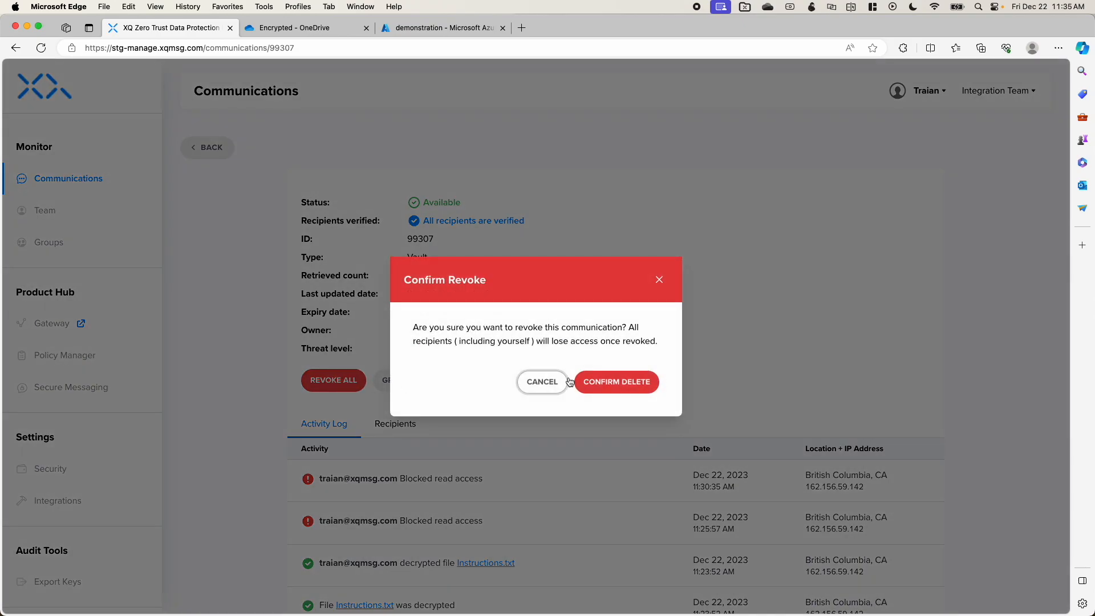
click(604, 388)
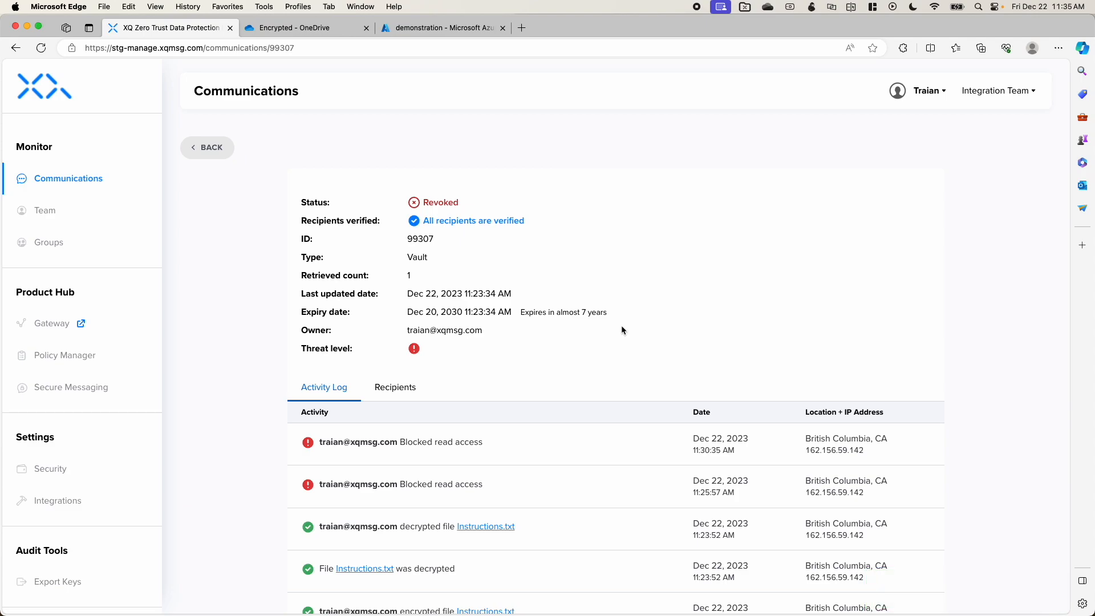
Step: Switch to Vault, reconnect the Vault (Encrypted) service, try to open Instructions.txt from its folder and dismiss the resulting dialog
drag(563, 32, 0, 109)
click(766, 122)
click(915, 194)
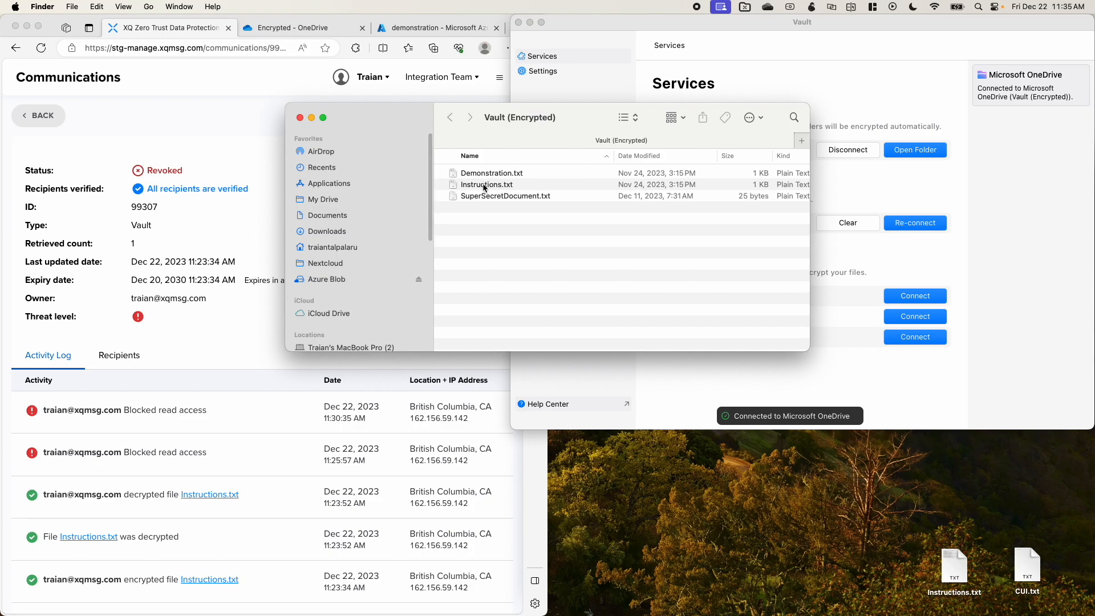
click(486, 186)
double_click(487, 186)
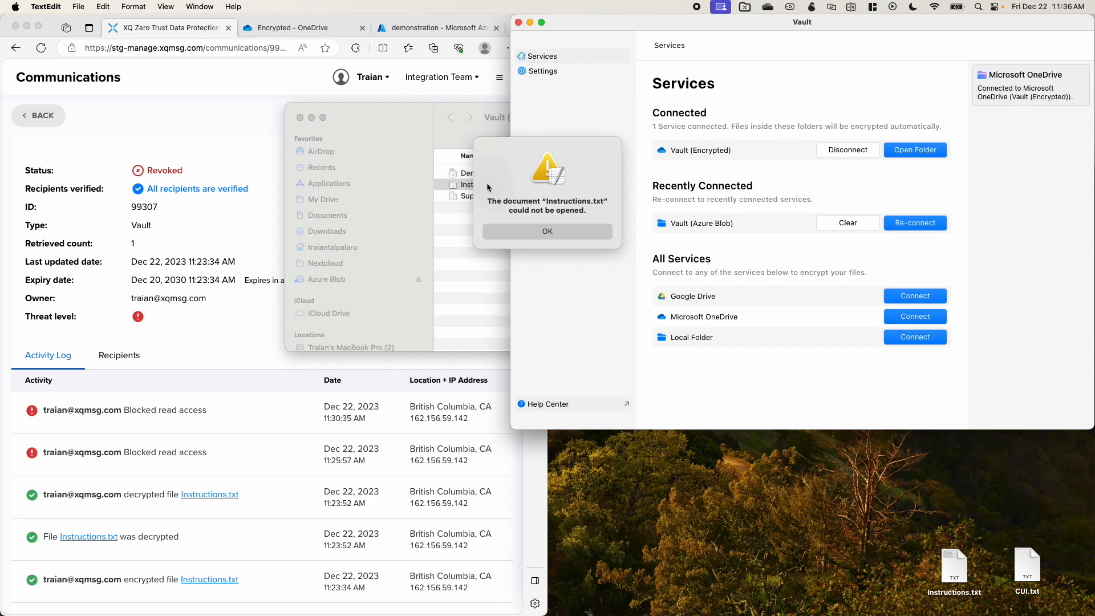
click(524, 231)
Step: Close the Vault (Encrypted) folder window and disconnect that service in Vault
click(334, 114)
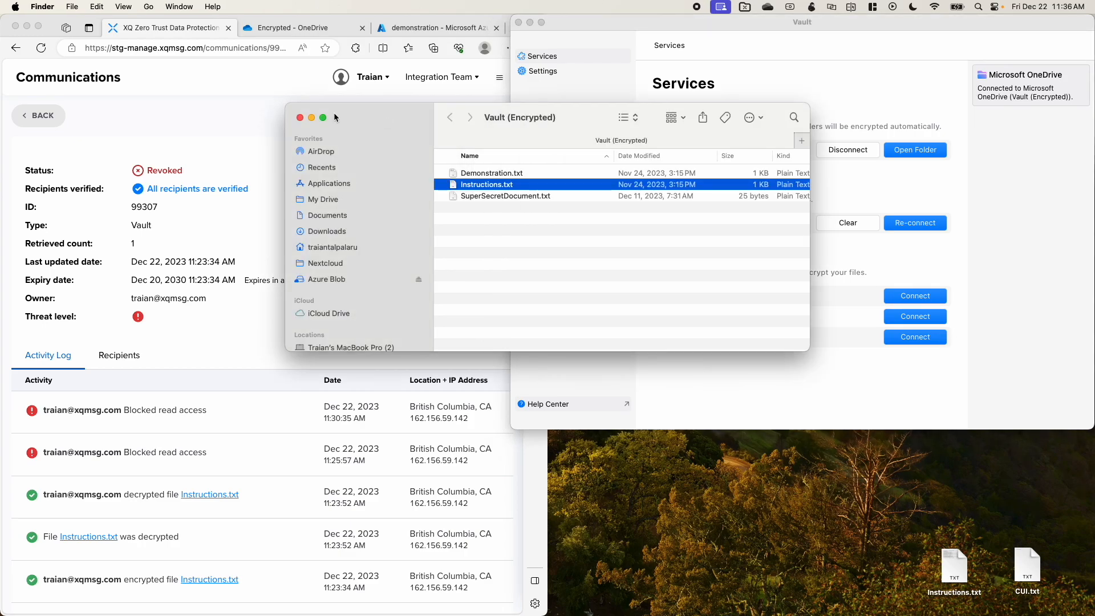
click(300, 117)
click(807, 99)
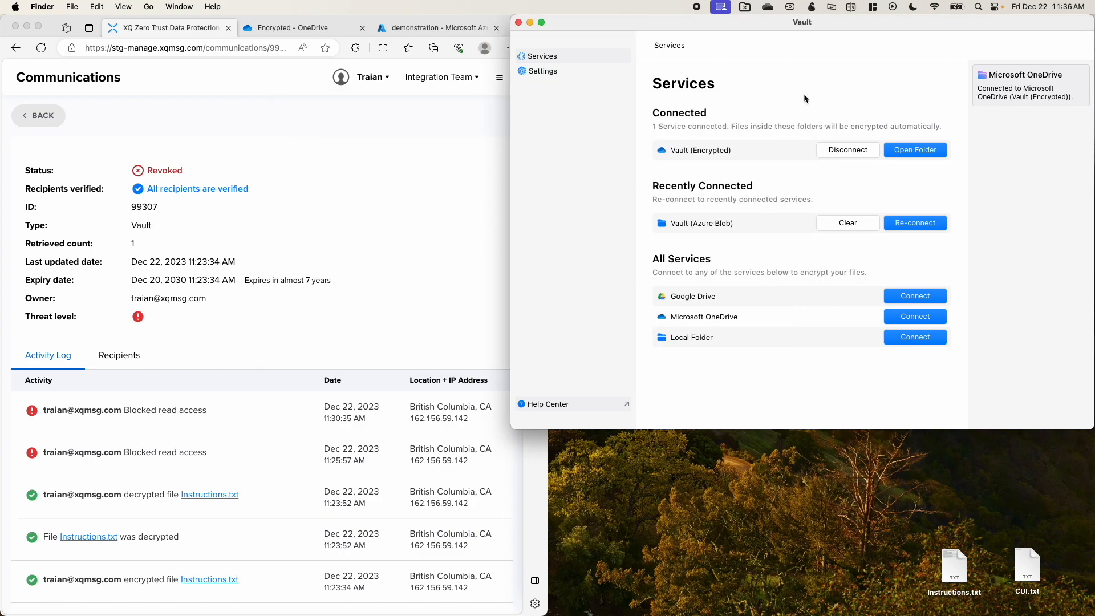
click(834, 150)
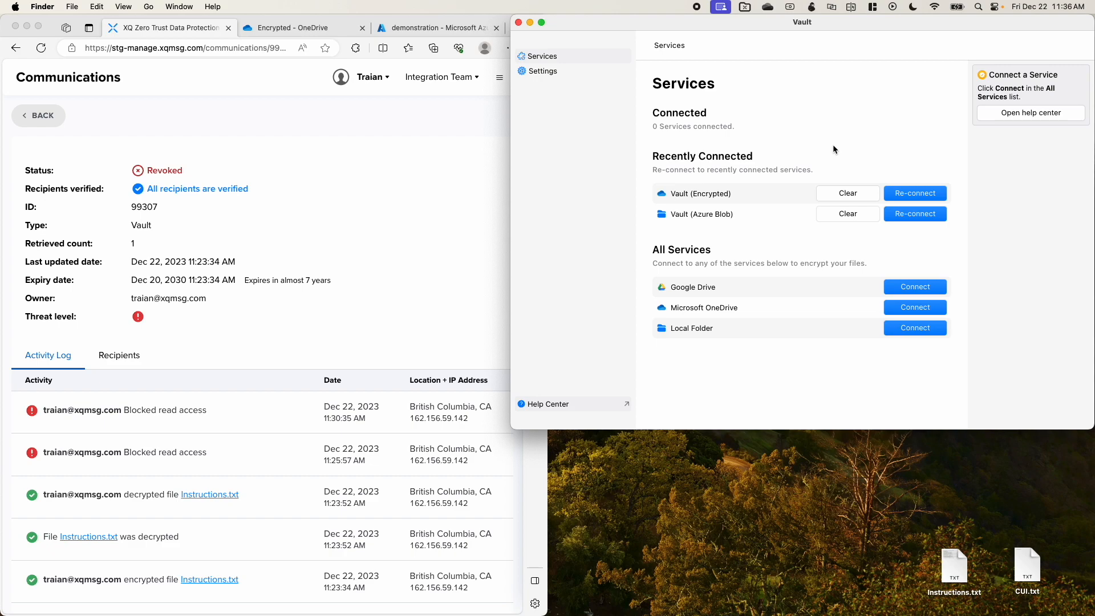
Step: Show the demonstration container in the Azure portal, then switch to Vault and reconnect the Vault (Azure Blob) service
click(440, 29)
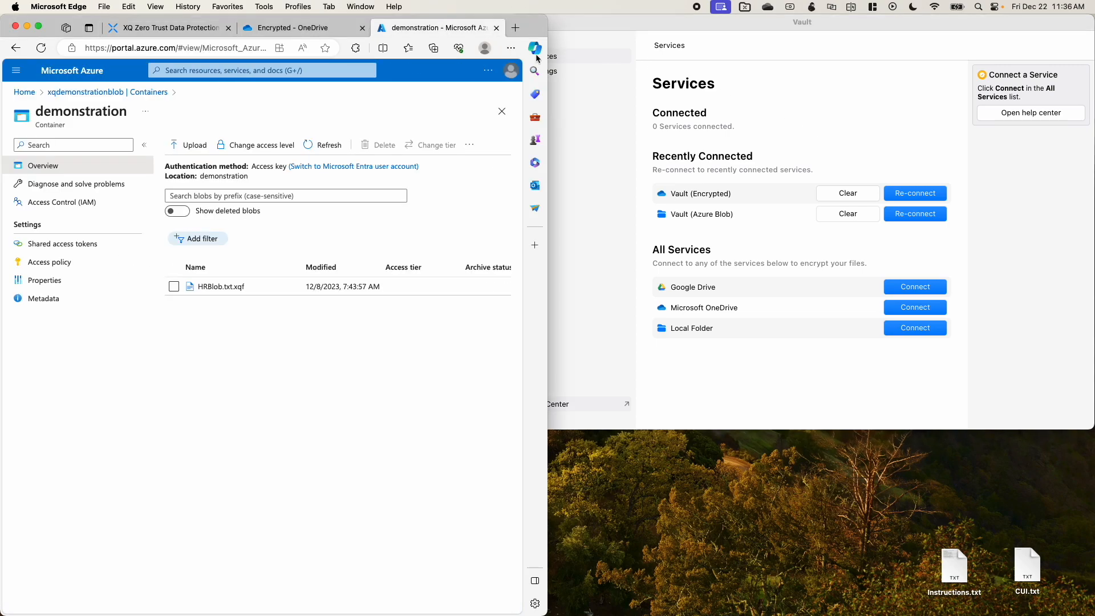
click(839, 137)
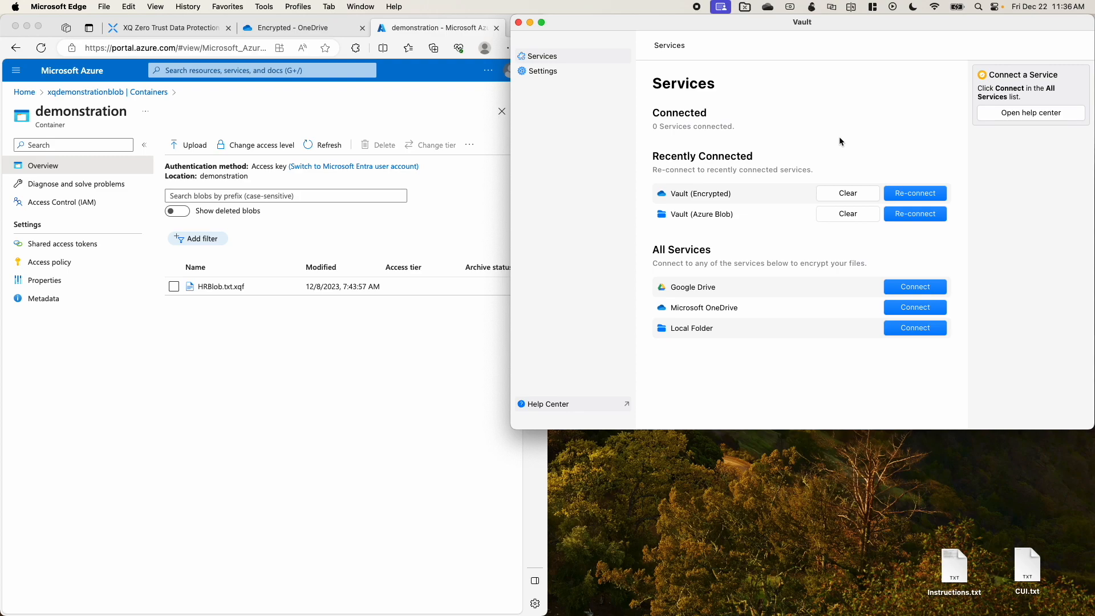
click(911, 216)
Step: Copy Instructions.txt from the desktop into the Vault (Azure Blob) folder and refresh the demonstration container's blob list in the Azure portal
click(955, 546)
drag(954, 562, 570, 276)
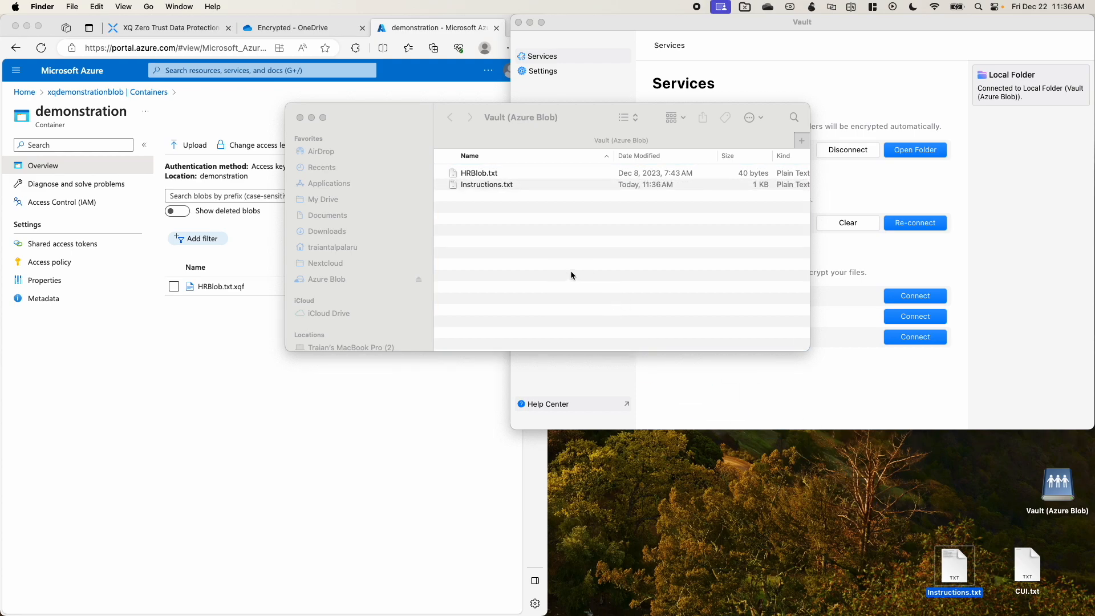
click(223, 374)
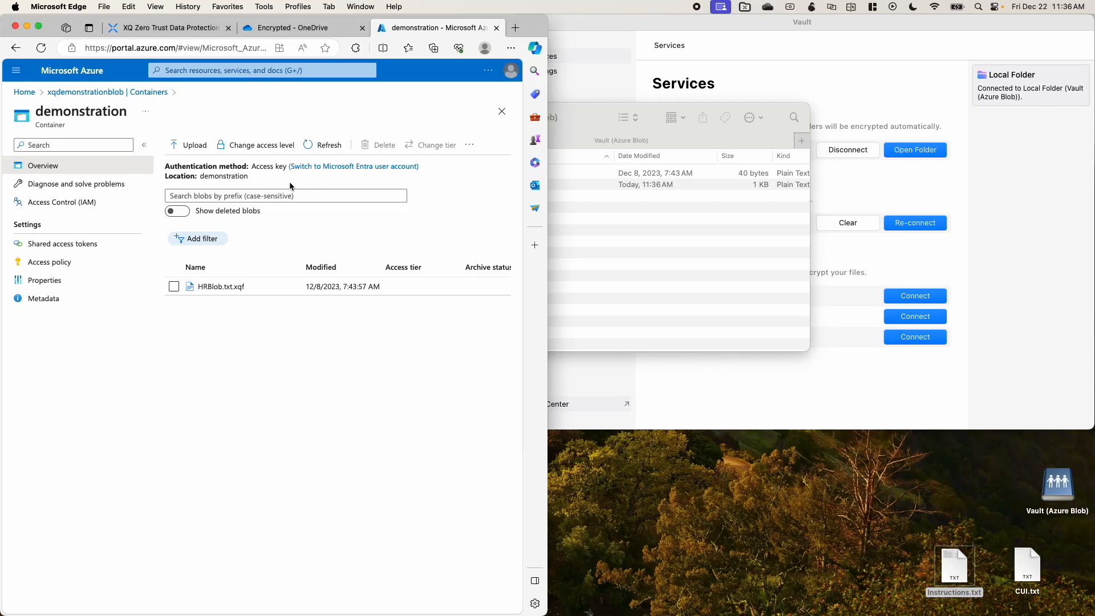
click(327, 146)
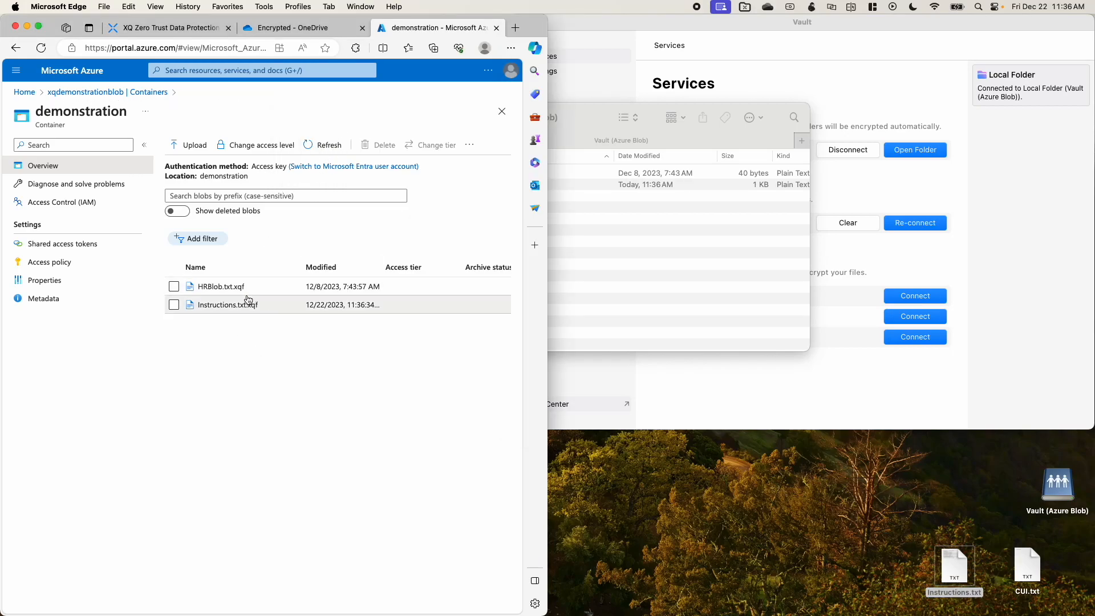